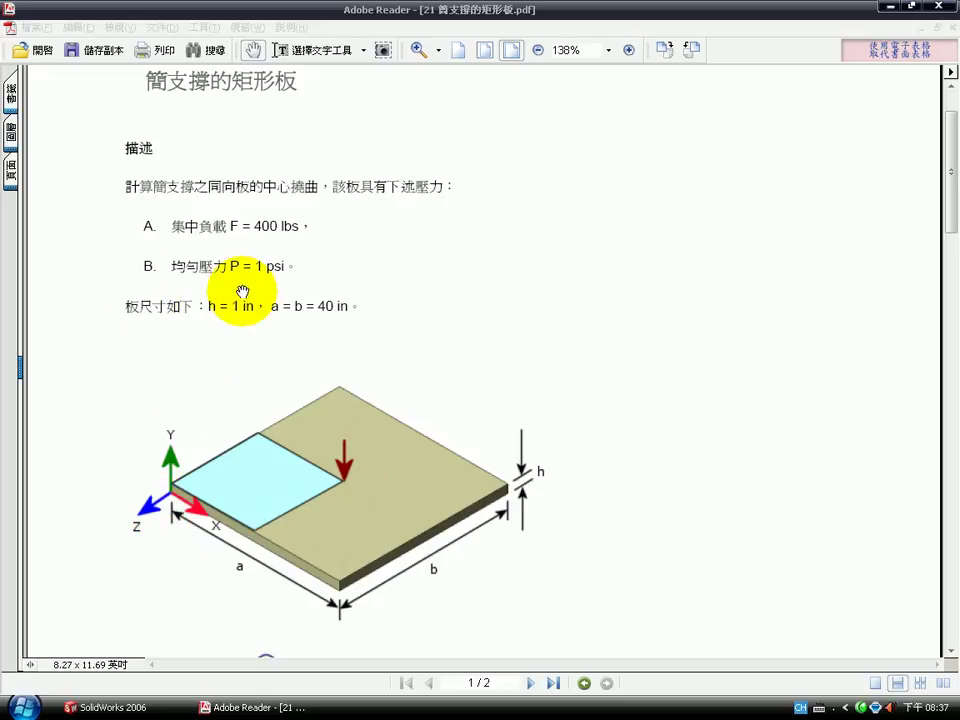
Scroll the reference PDF down to the plate parameters and the centre-deflection results table
scroll(589, 546, "down", 1)
scroll(563, 437, "down", 4)
scroll(552, 445, "down", 5)
scroll(550, 400, "down", 3)
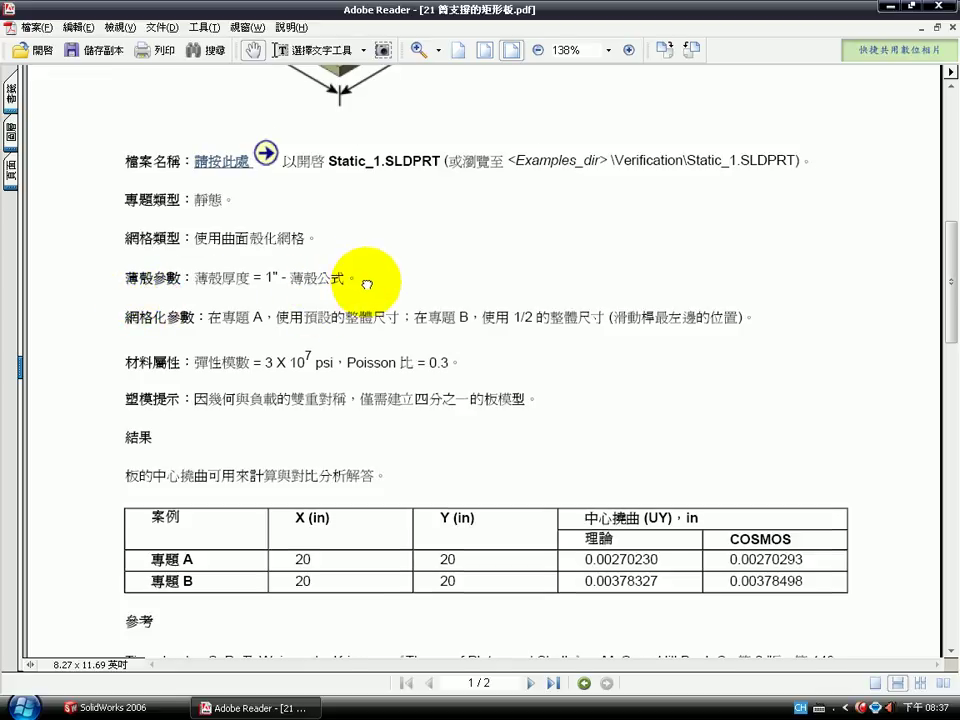
scroll(181, 329, "down", 1)
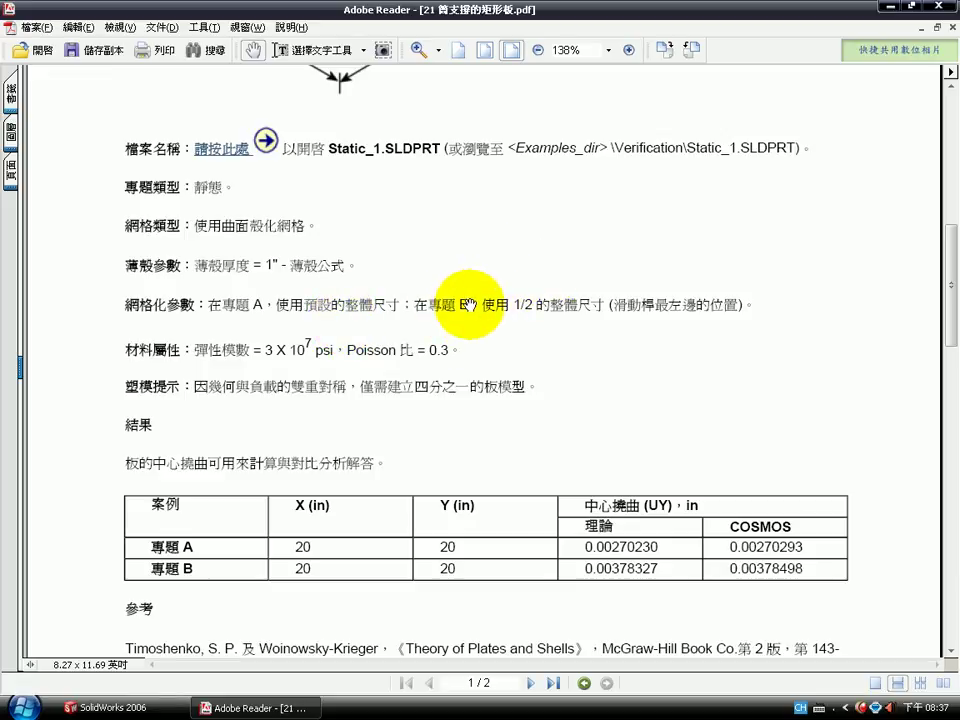
scroll(559, 330, "down", 1)
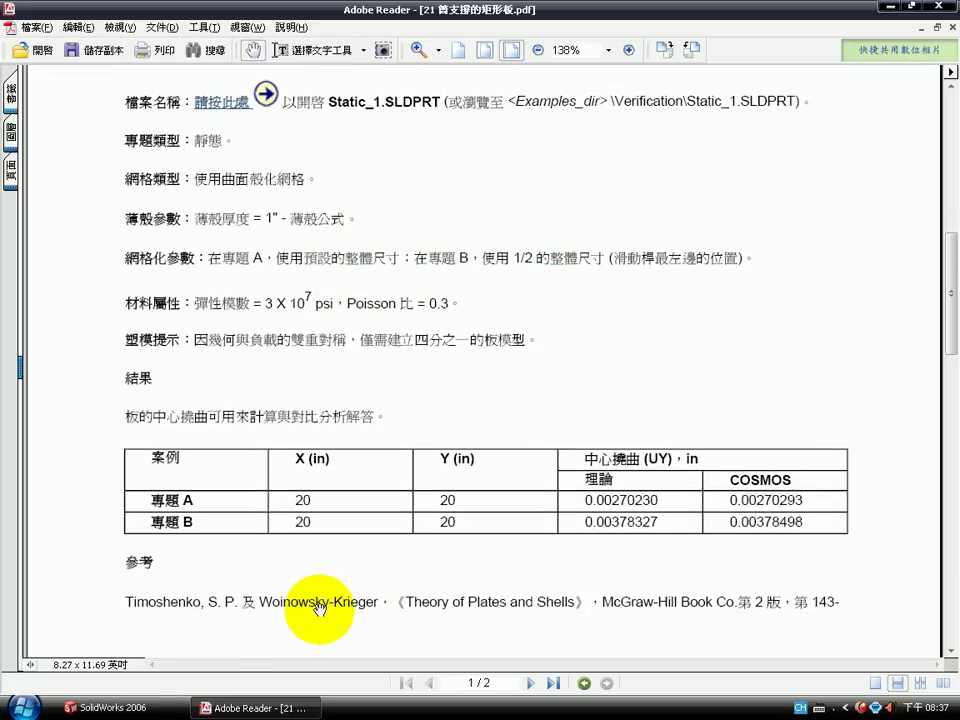
Open the Static_1 plate part in SolidWorks and dismiss the conversion notice
left_click(118, 703)
left_click(40, 49)
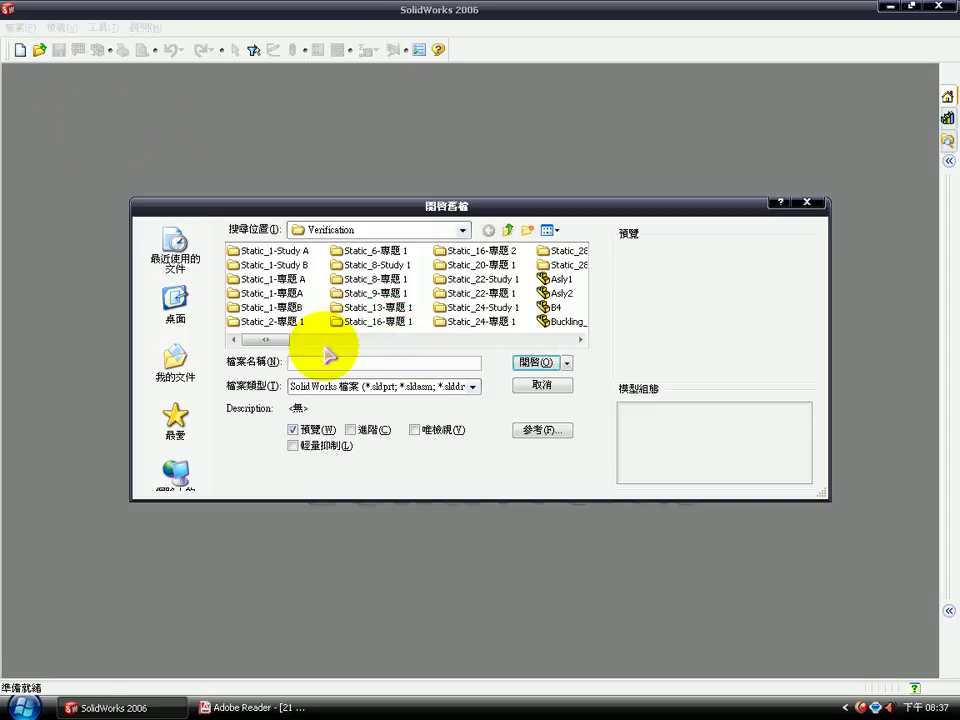
left_click_drag(272, 344, 467, 338)
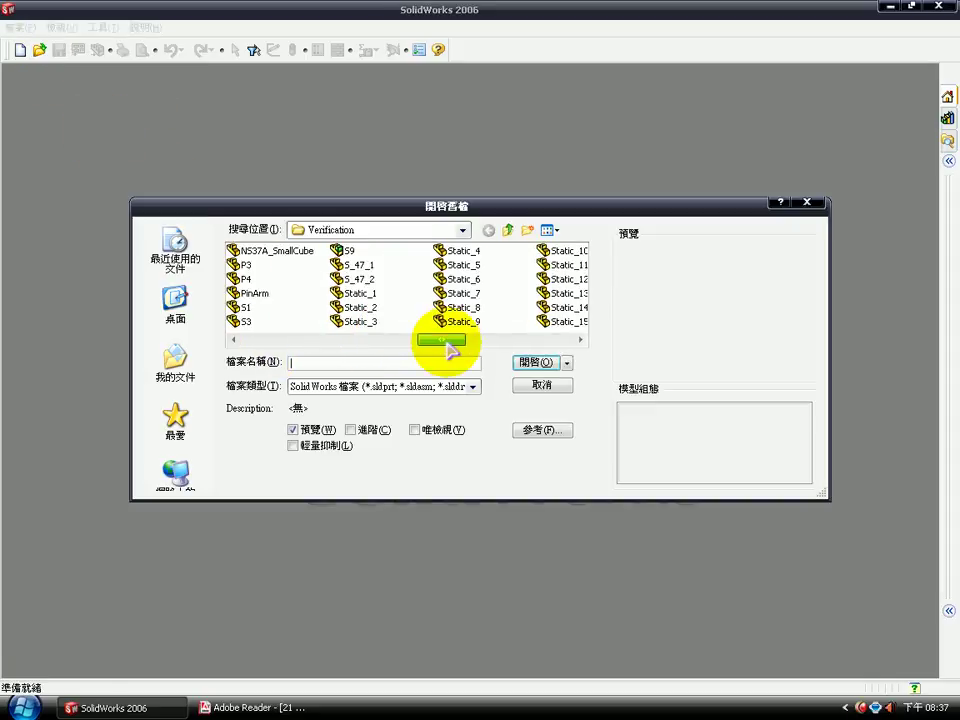
double_click(362, 296)
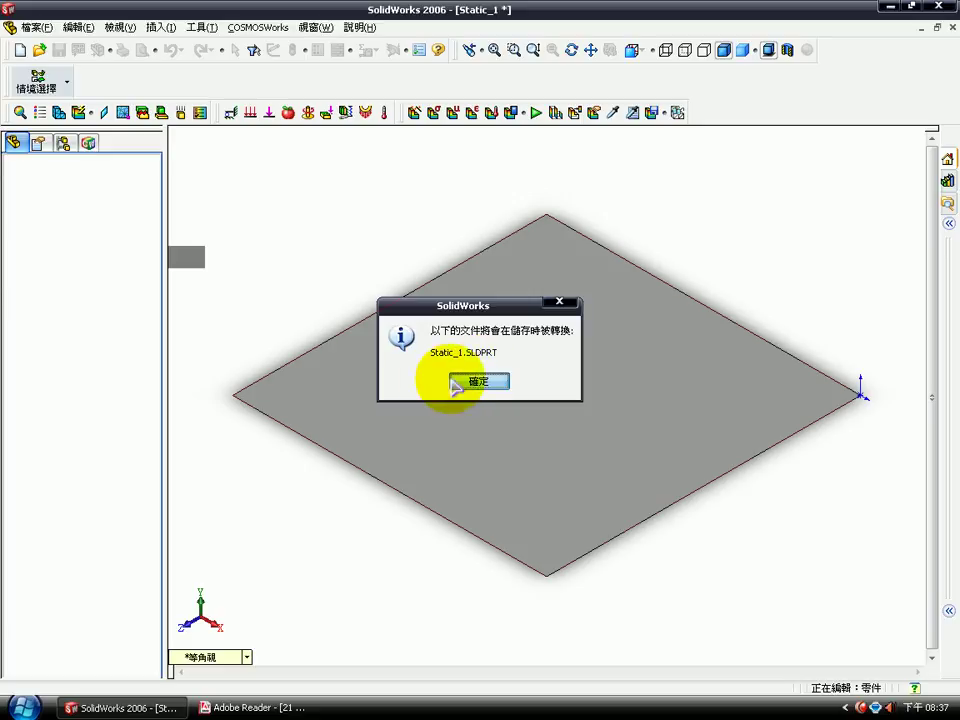
left_click(458, 380)
Delete the existing COSMOSWorks studies Study A and Study B
left_click(89, 142)
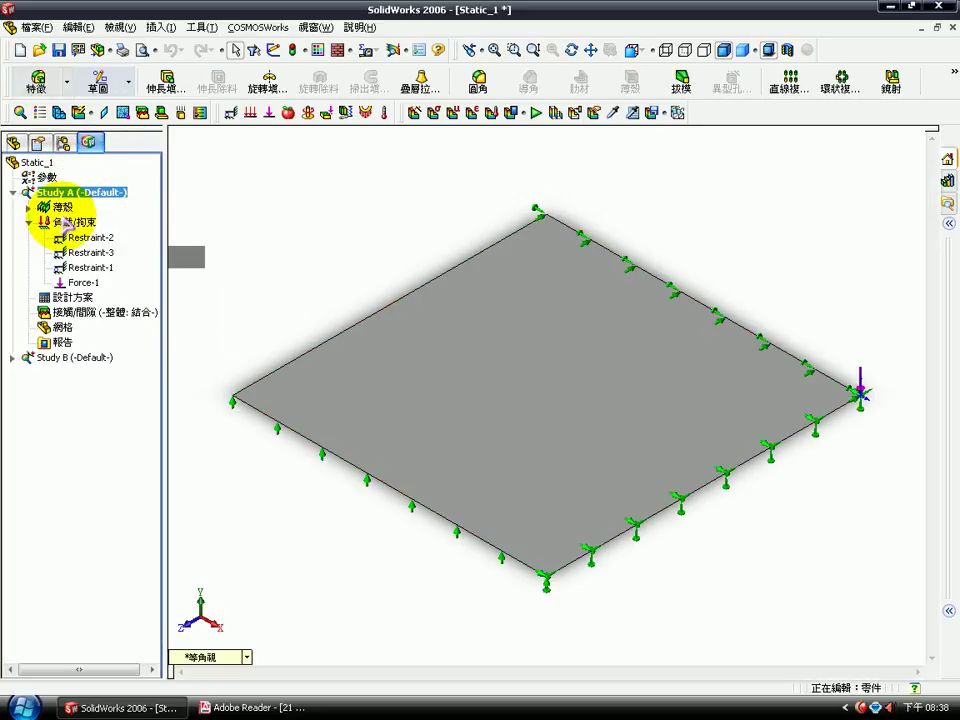
right_click(57, 192)
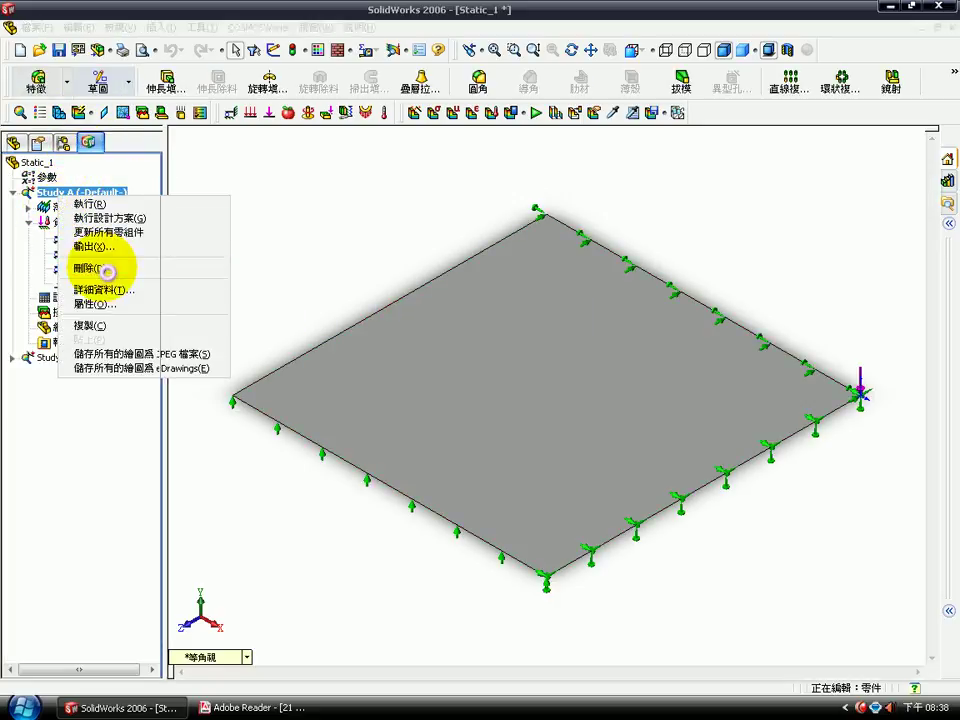
left_click(111, 259)
left_click(442, 377)
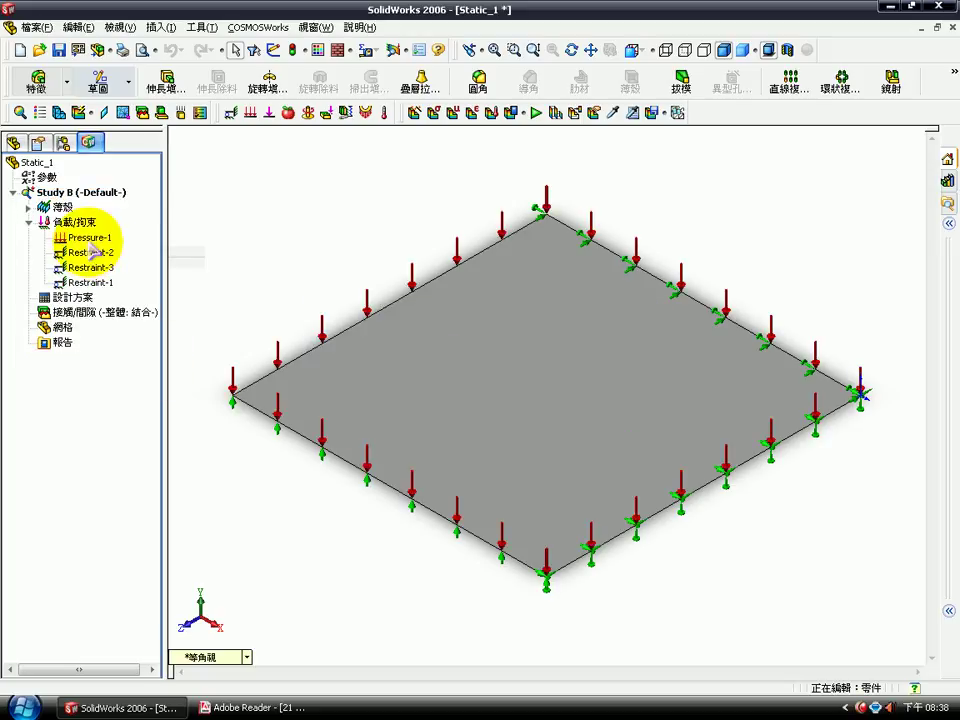
right_click(80, 191)
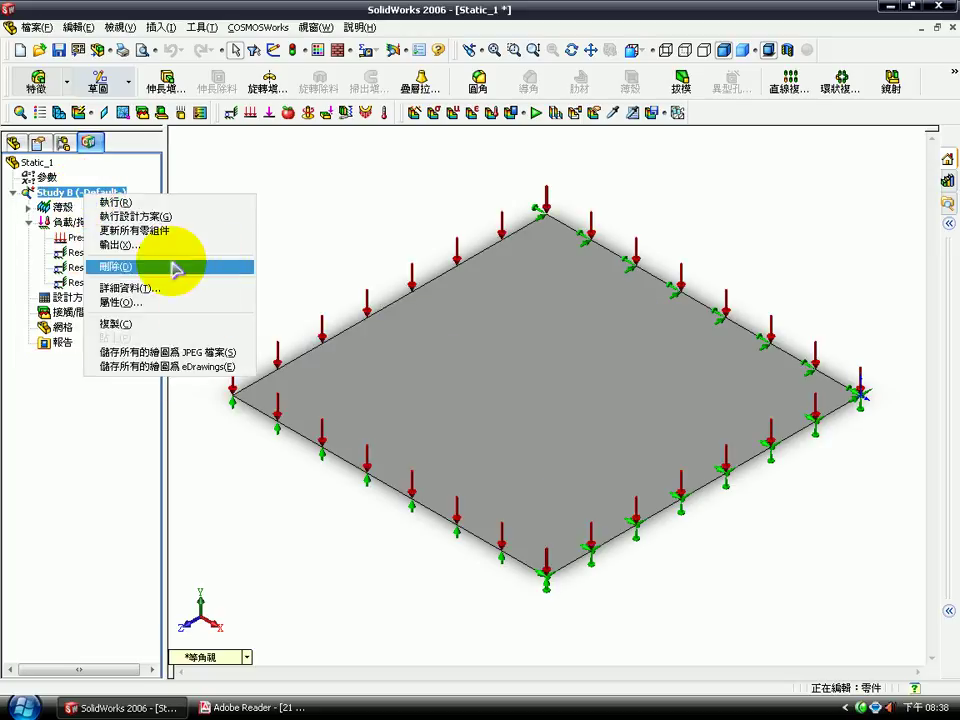
left_click(183, 265)
left_click(458, 383)
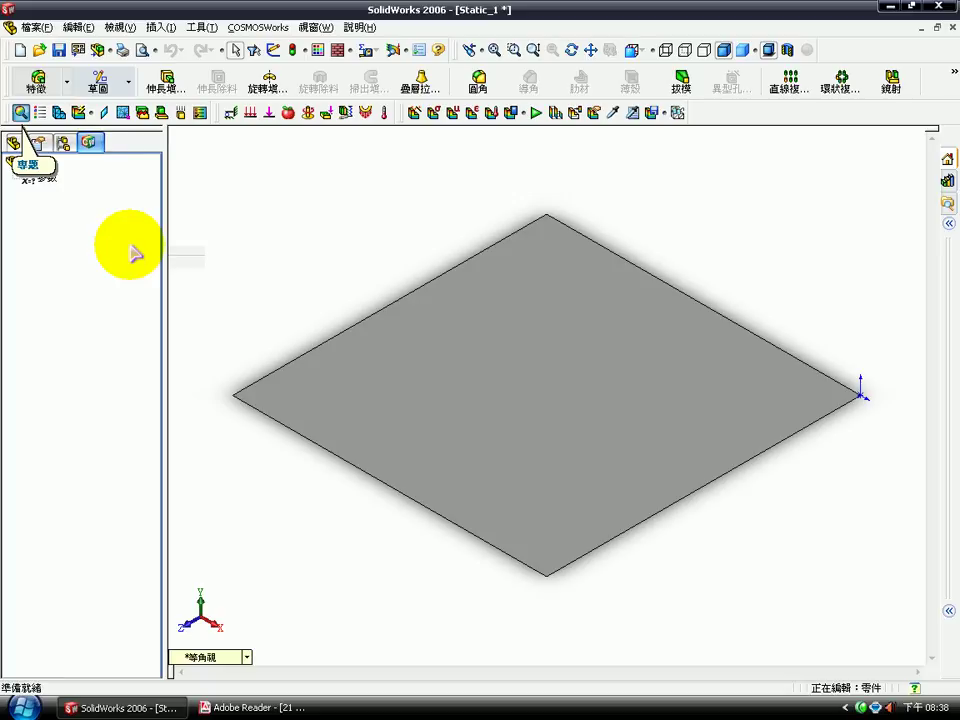
Create a new static study named 專題 A
double_click(72, 243)
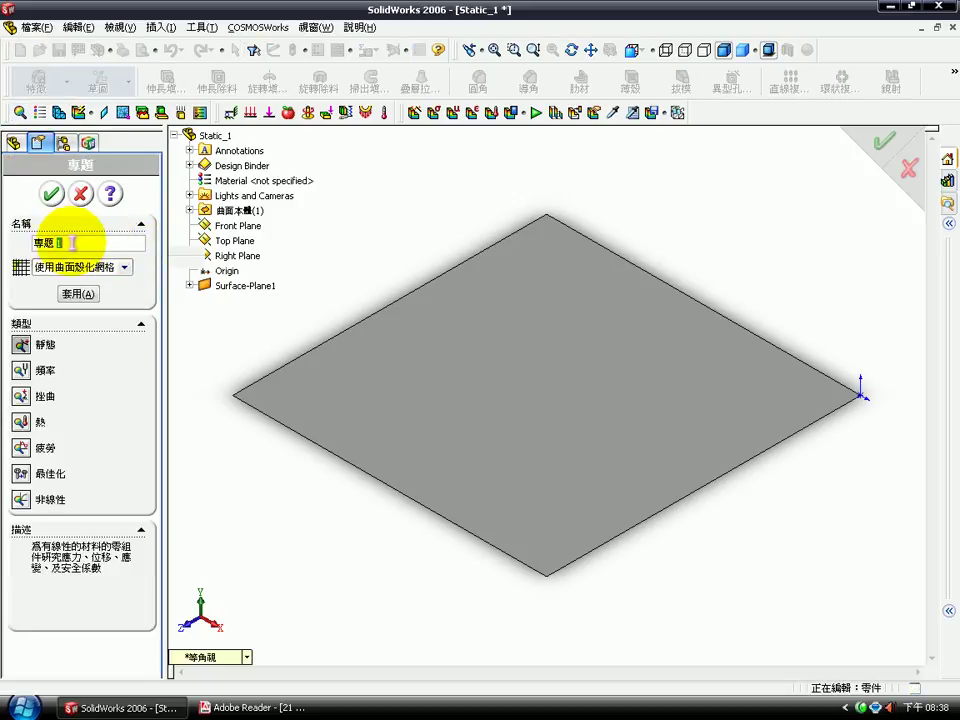
type("A")
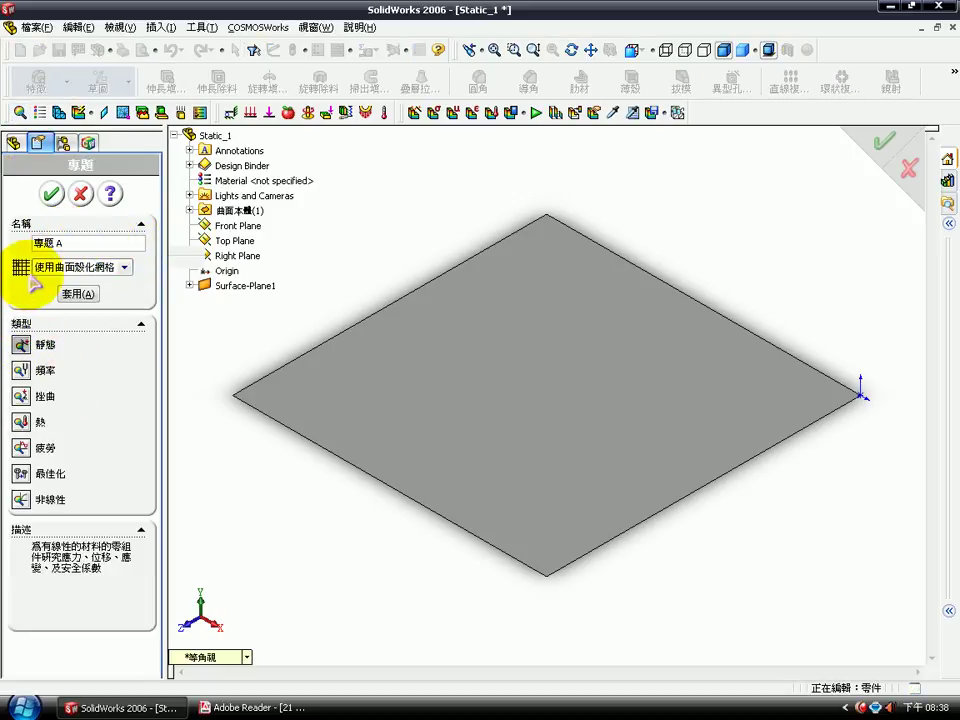
left_click(52, 193)
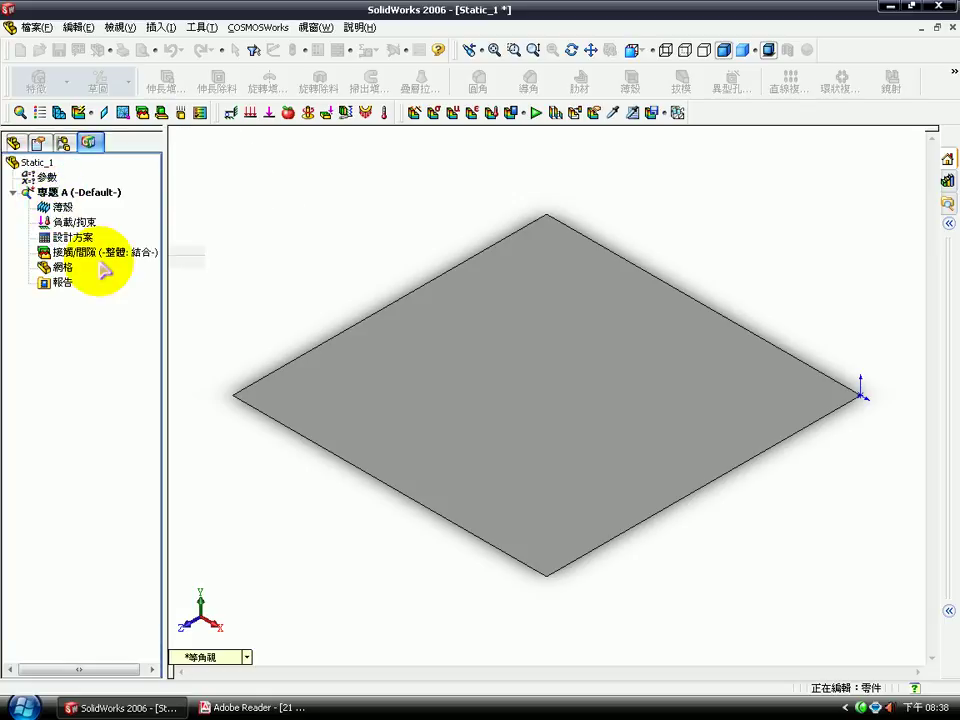
Define a 1 in thick shell on the plate face and apply a material to all shells
left_click(64, 207)
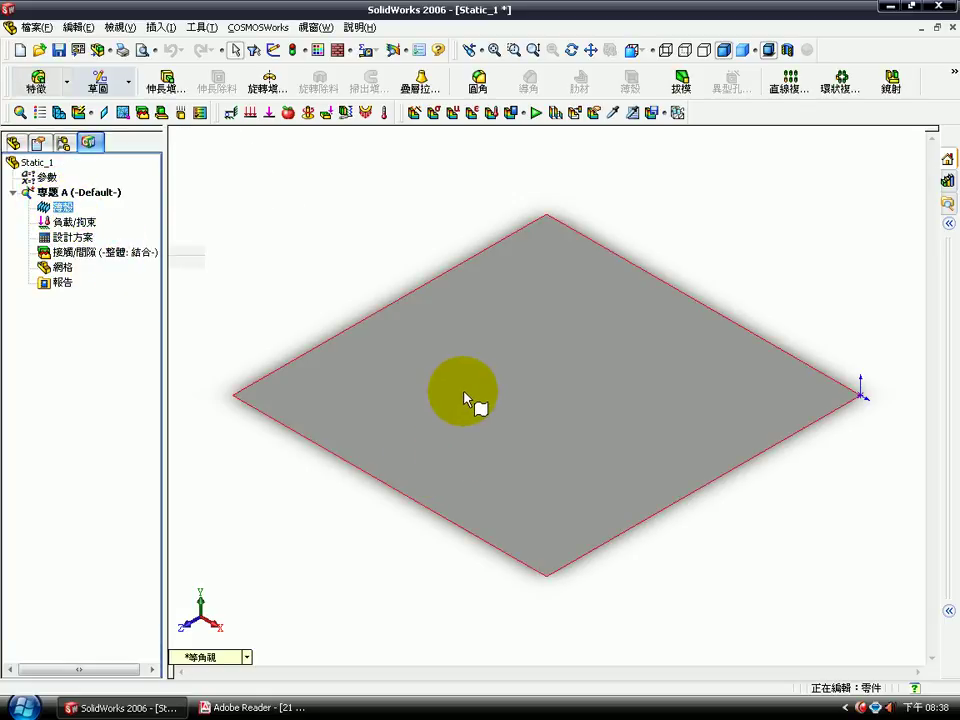
left_click(466, 390)
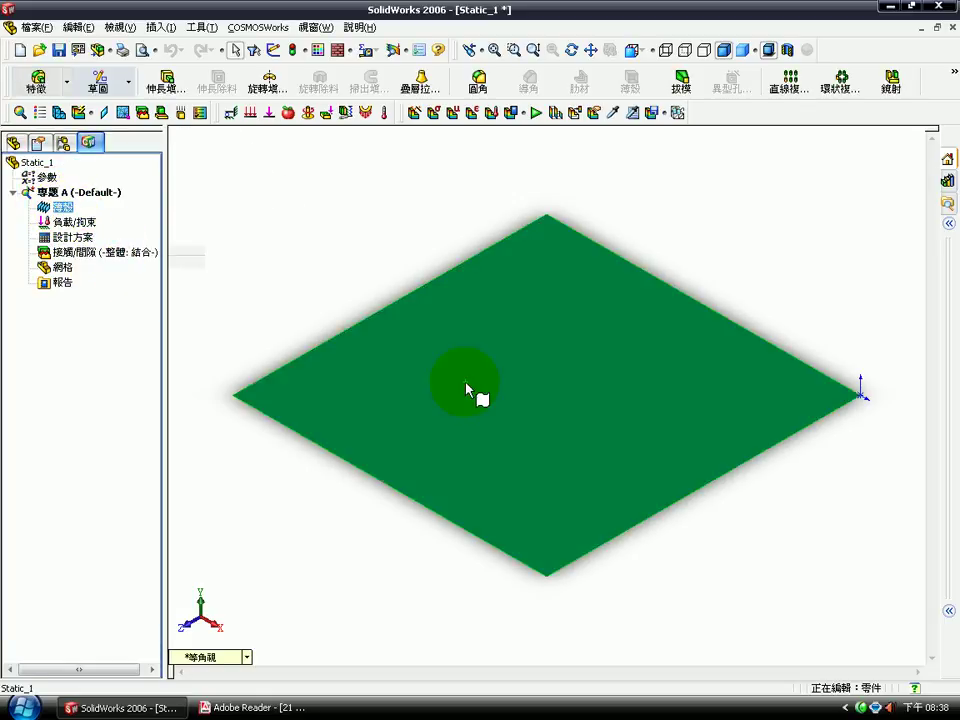
right_click(68, 208)
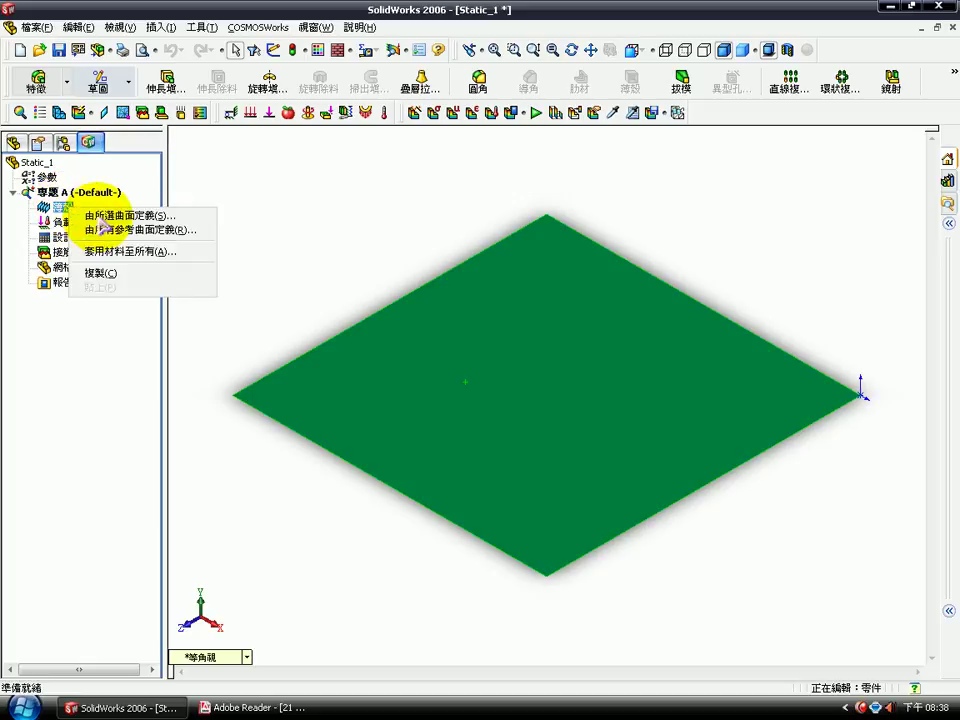
left_click(101, 224)
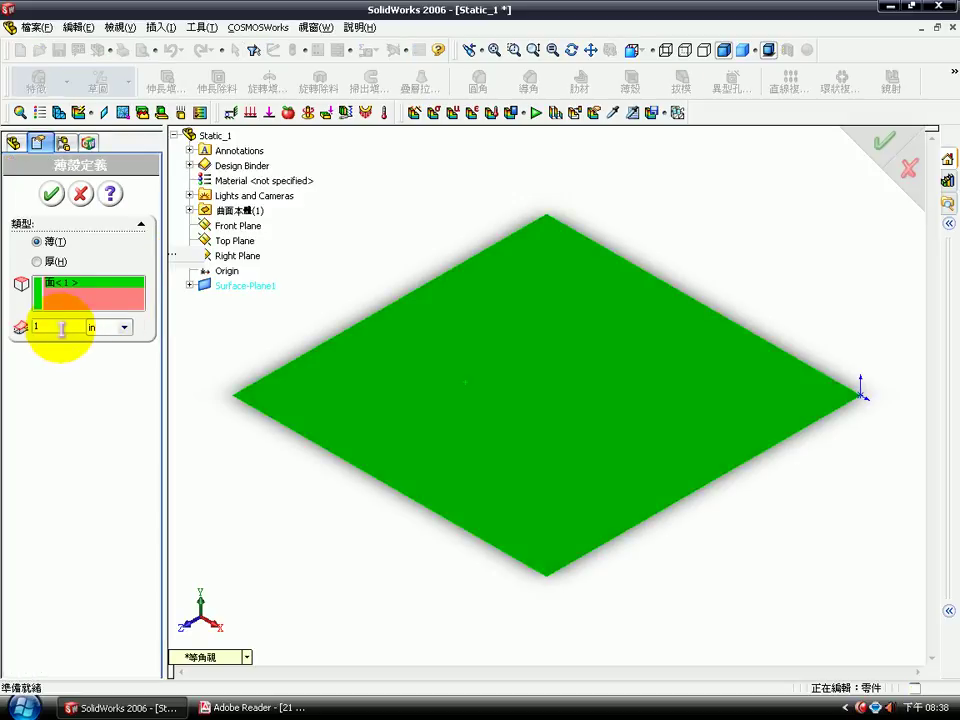
left_click(50, 194)
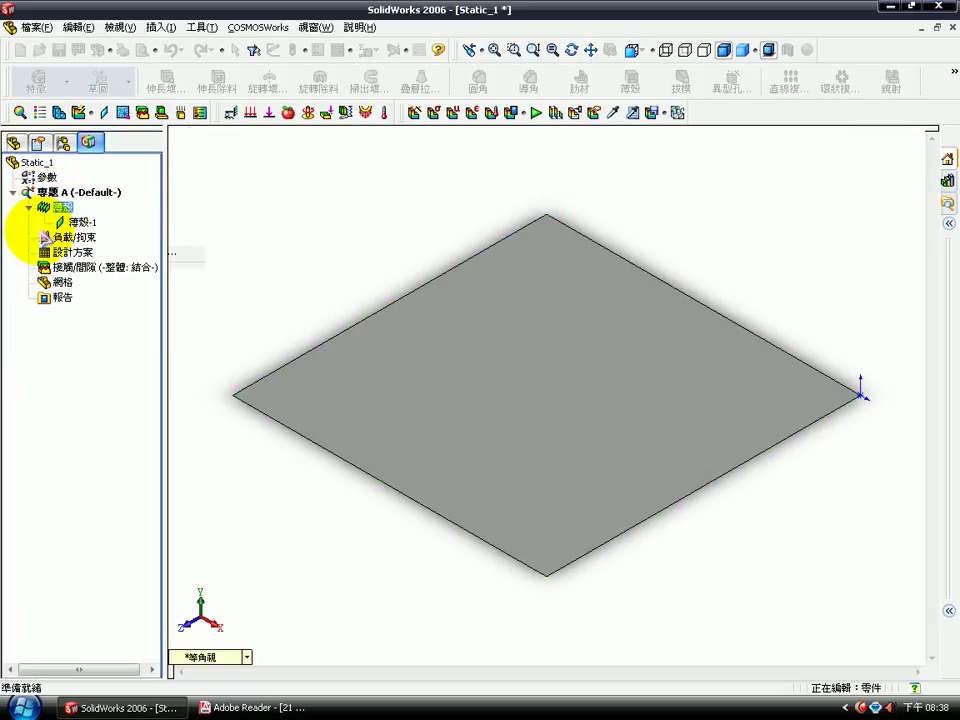
right_click(64, 210)
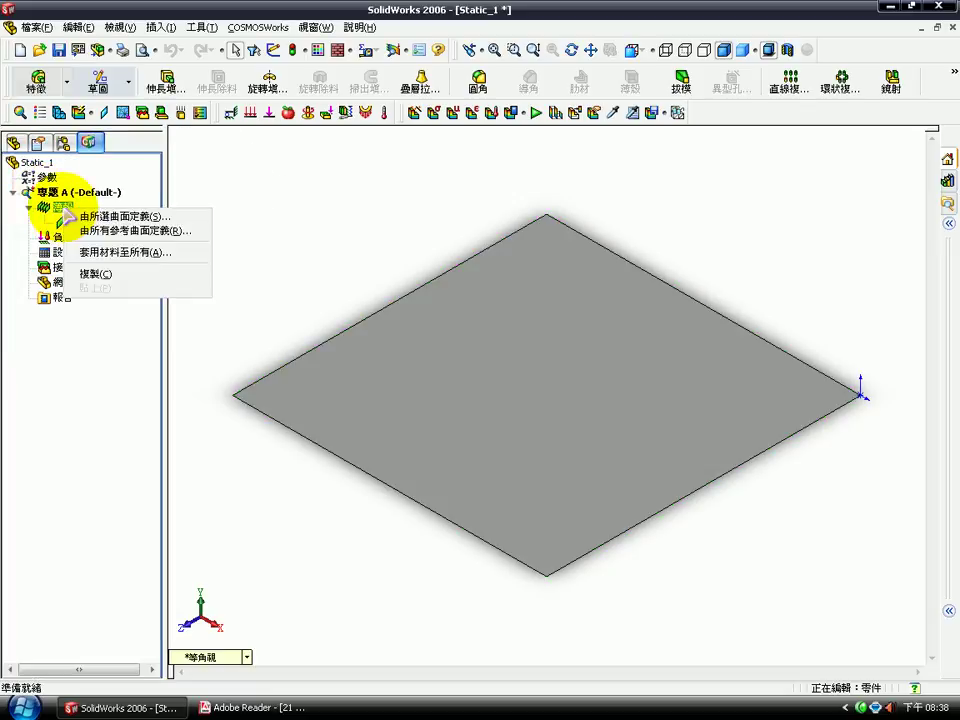
left_click(130, 256)
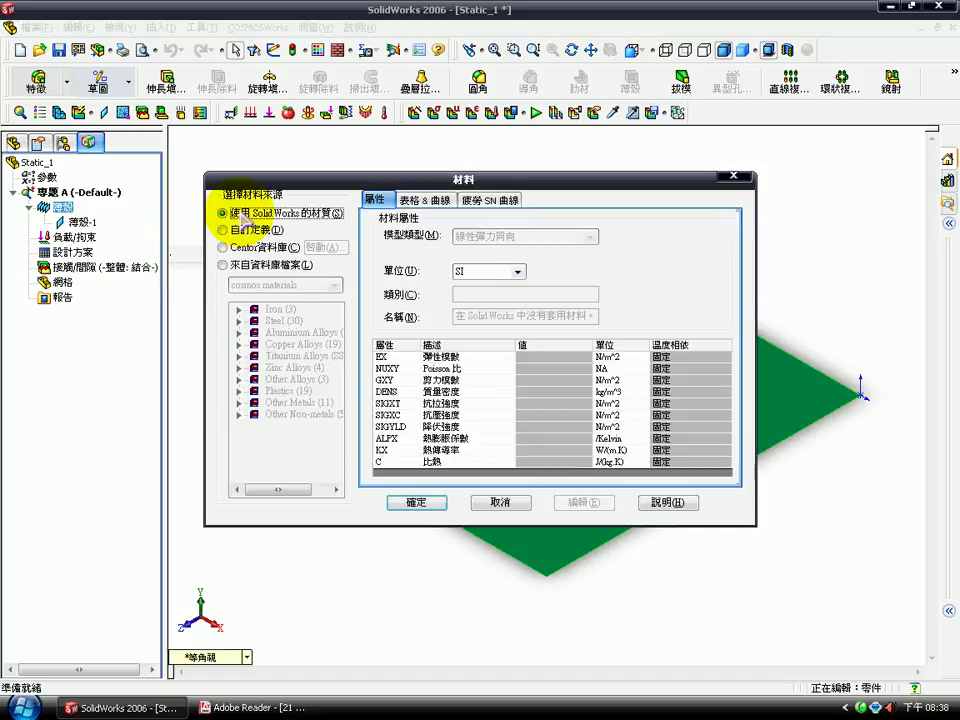
Define a custom IPS material with modulus 30000000 psi and Poisson's ratio 0.3
left_click(255, 230)
left_click(480, 272)
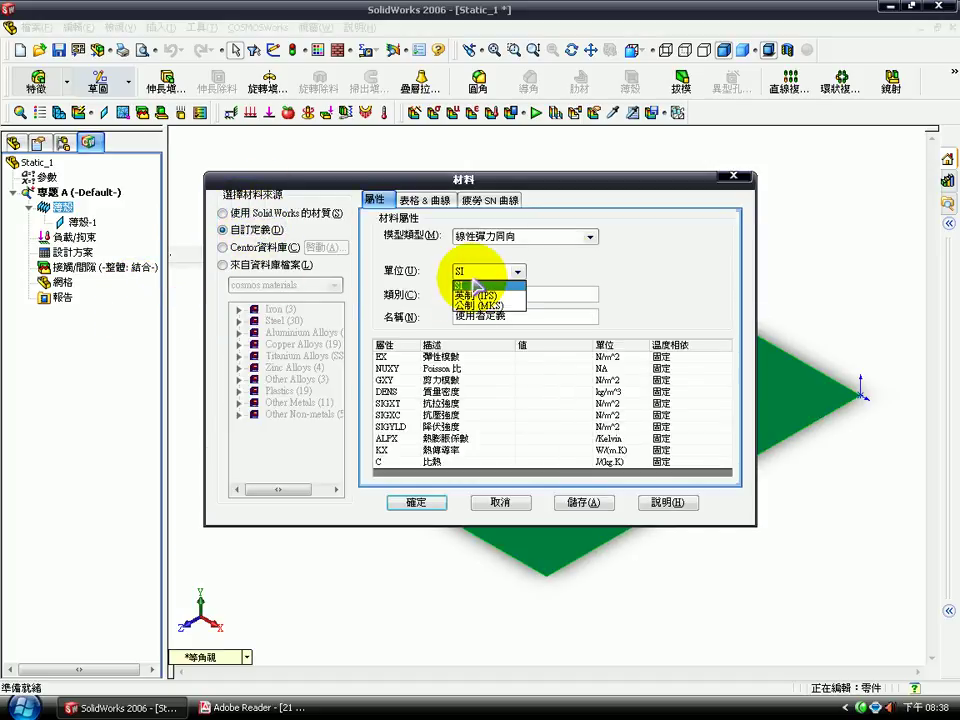
left_click(478, 297)
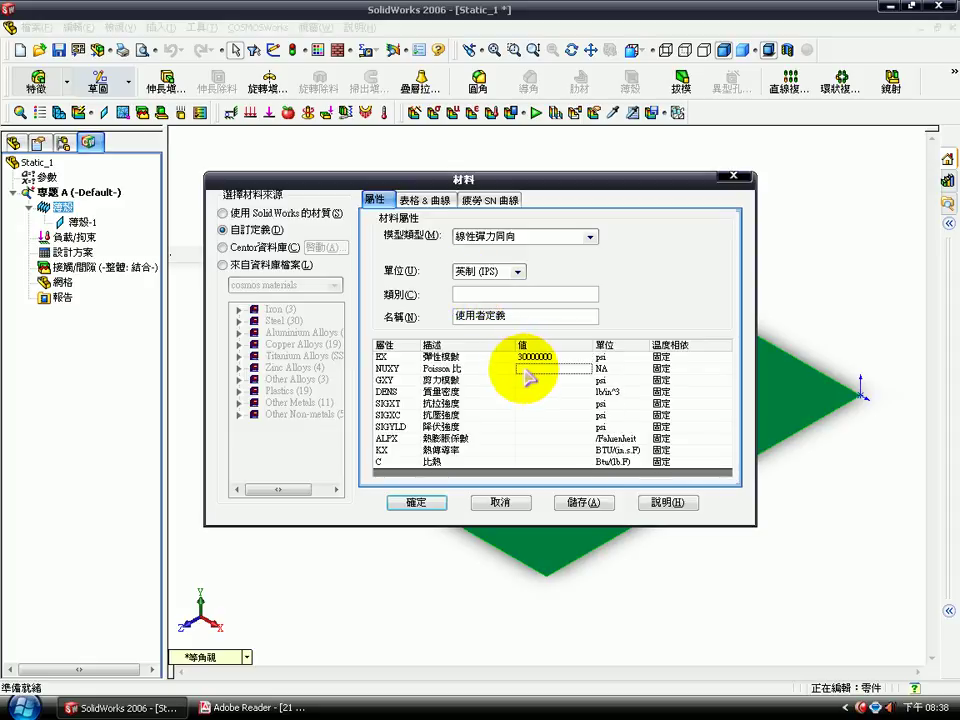
left_click(554, 368)
type("0.3")
left_click(439, 495)
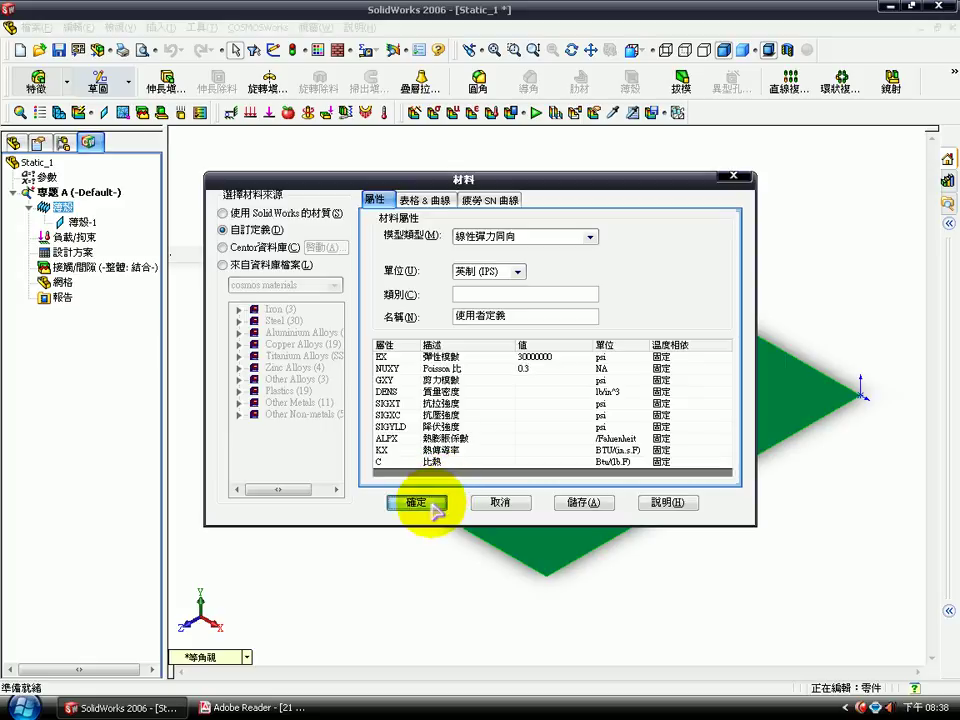
left_click(432, 506)
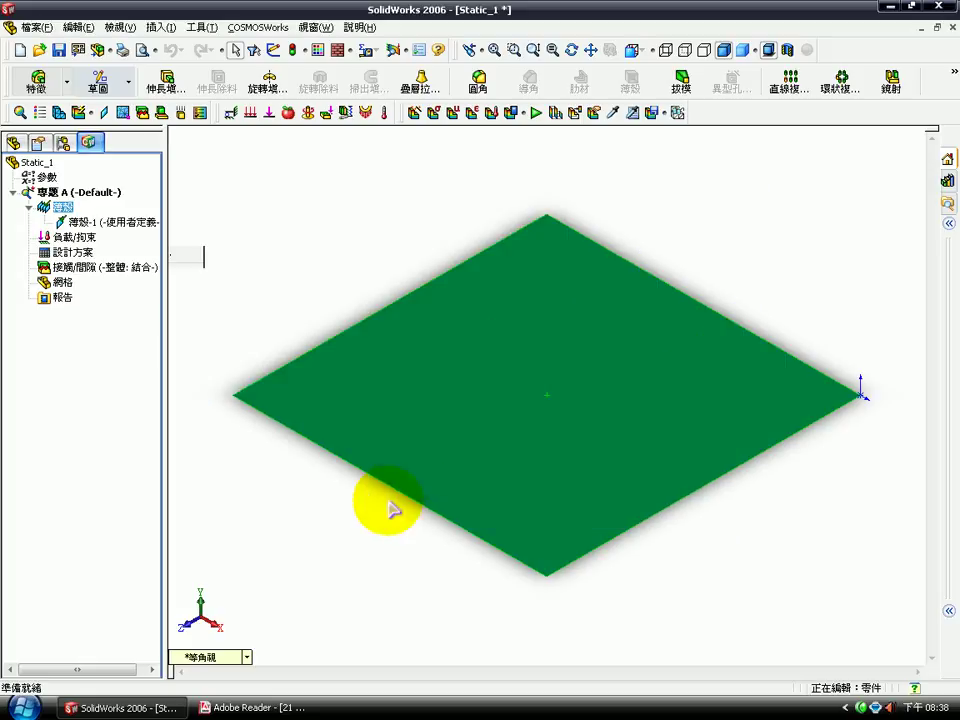
left_click(654, 515)
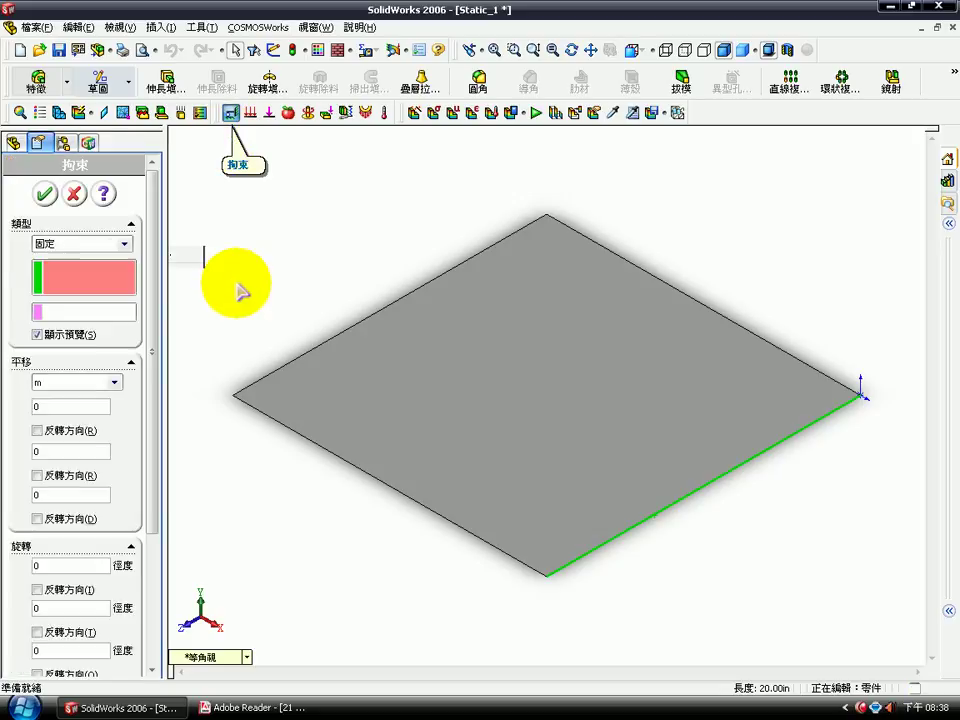
Restrain the lower-right edge relative to Top Plane in inches, fixing one translation and two rotations
left_click(82, 243)
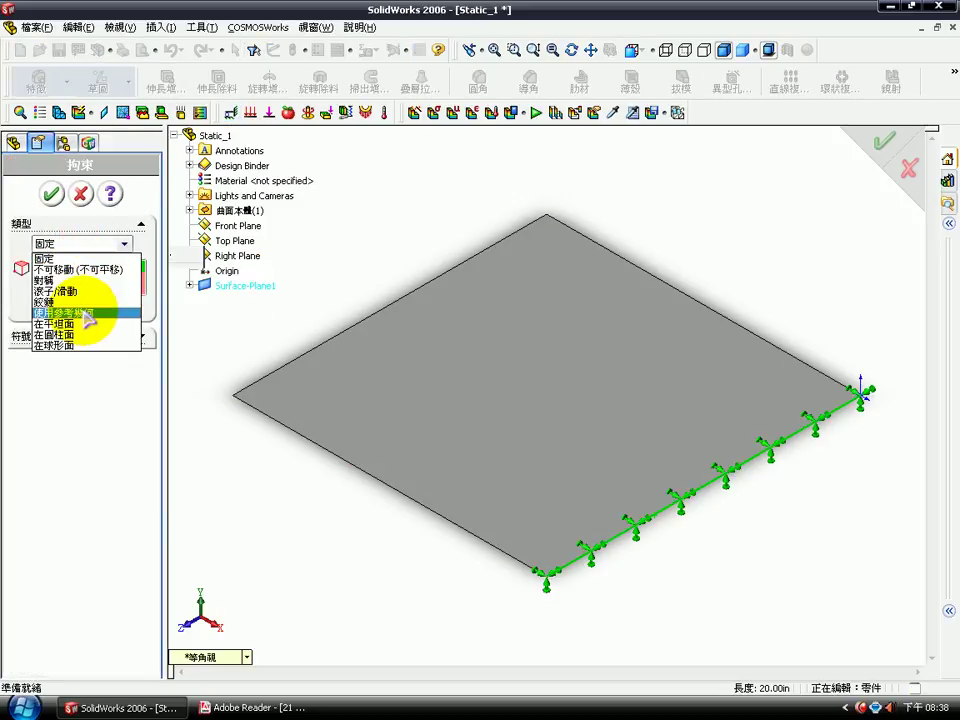
left_click(87, 315)
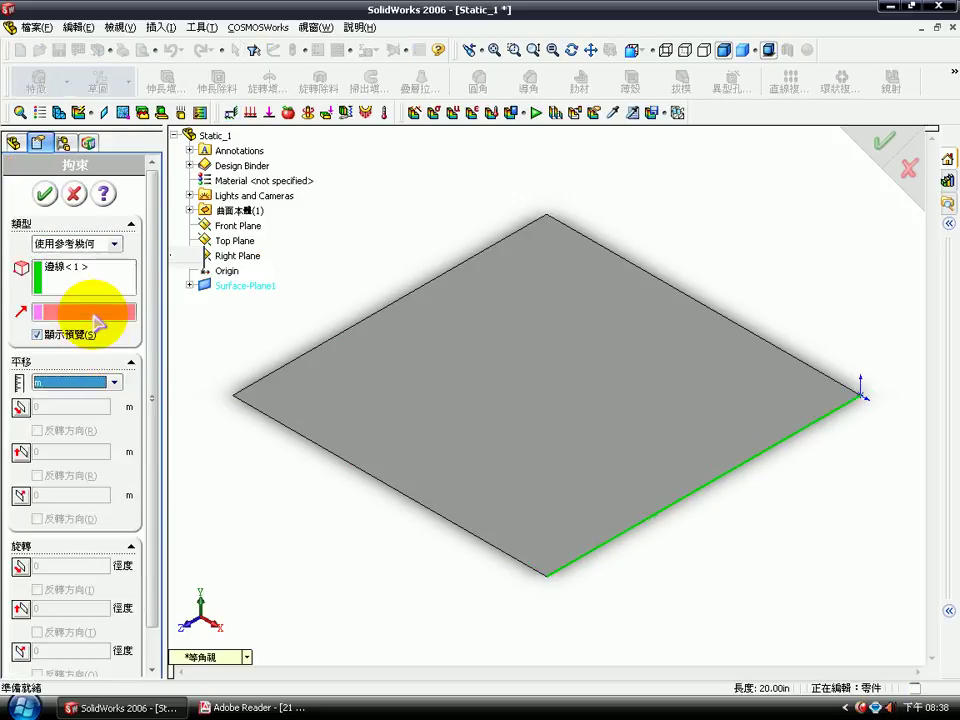
left_click(238, 242)
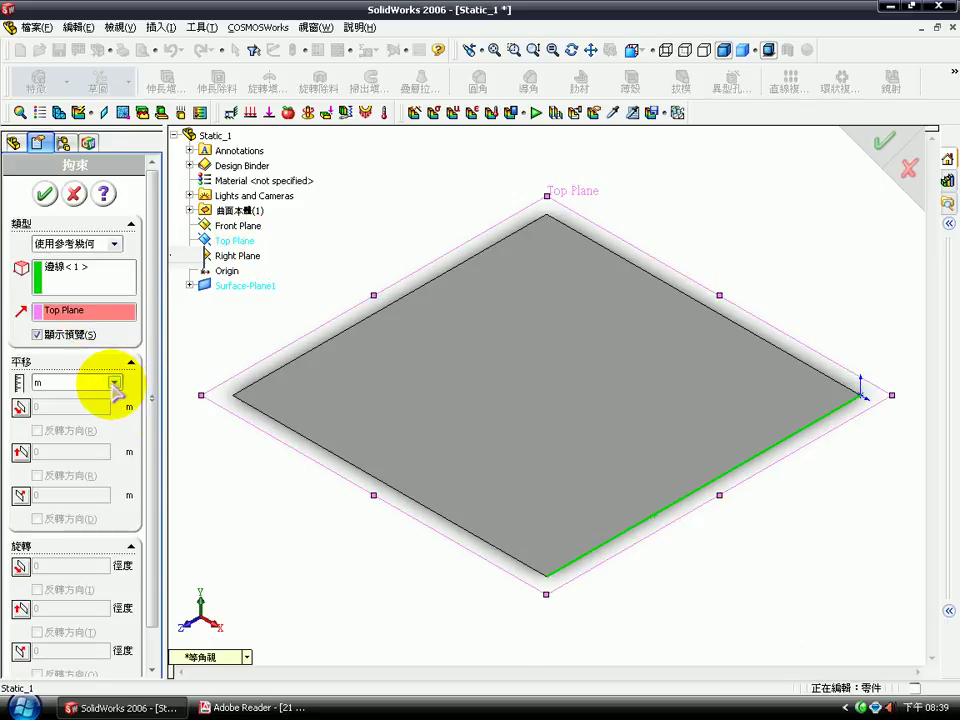
left_click(114, 383)
left_click(100, 432)
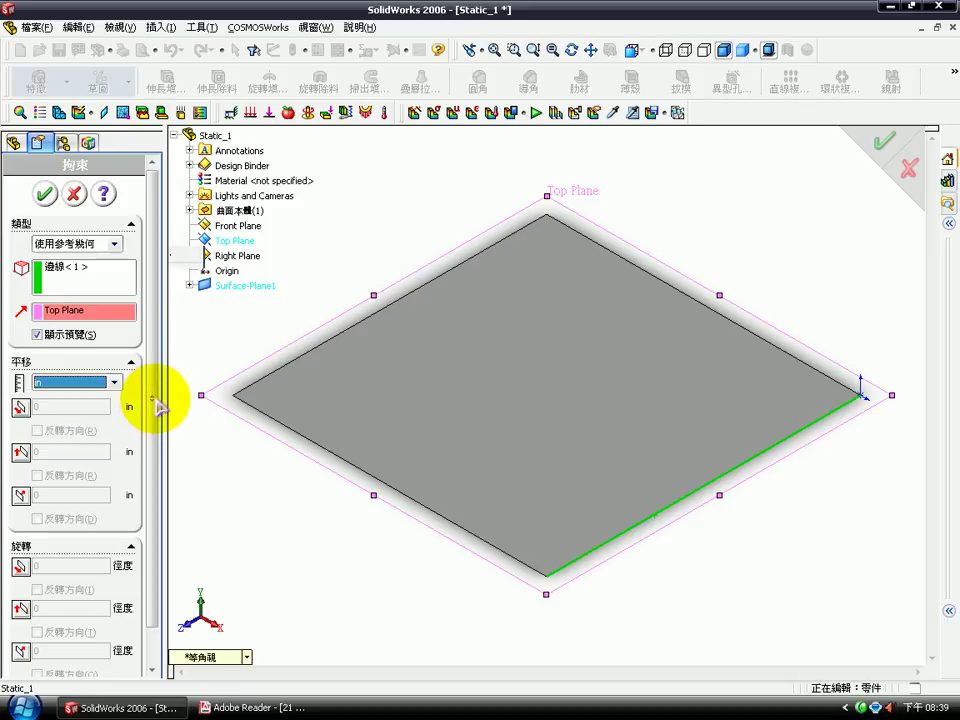
scroll(156, 440, "down", 1)
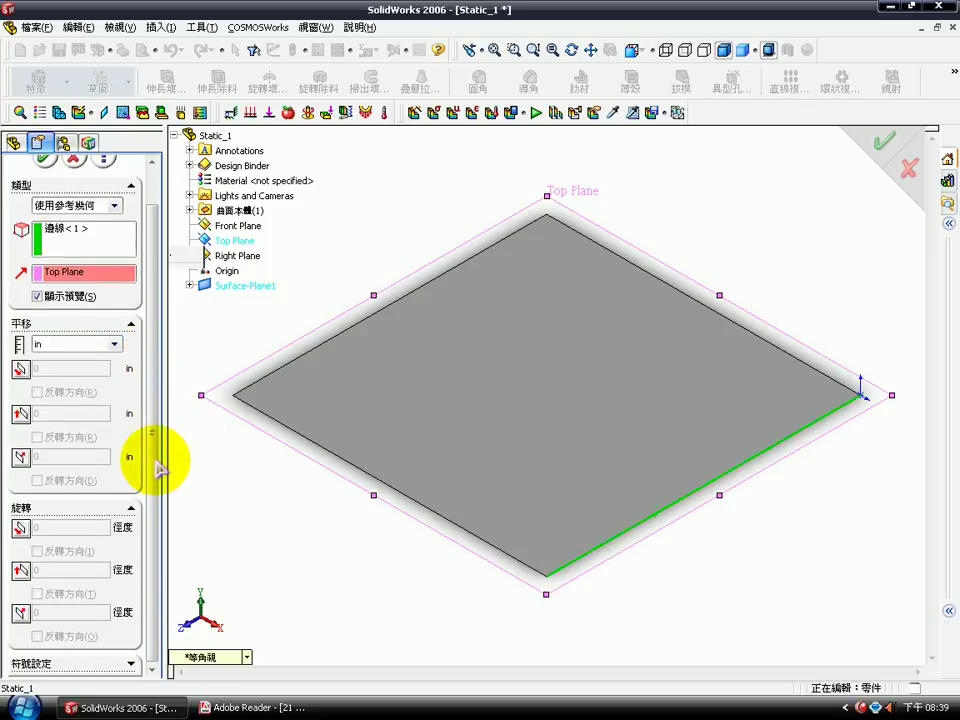
left_click(21, 370)
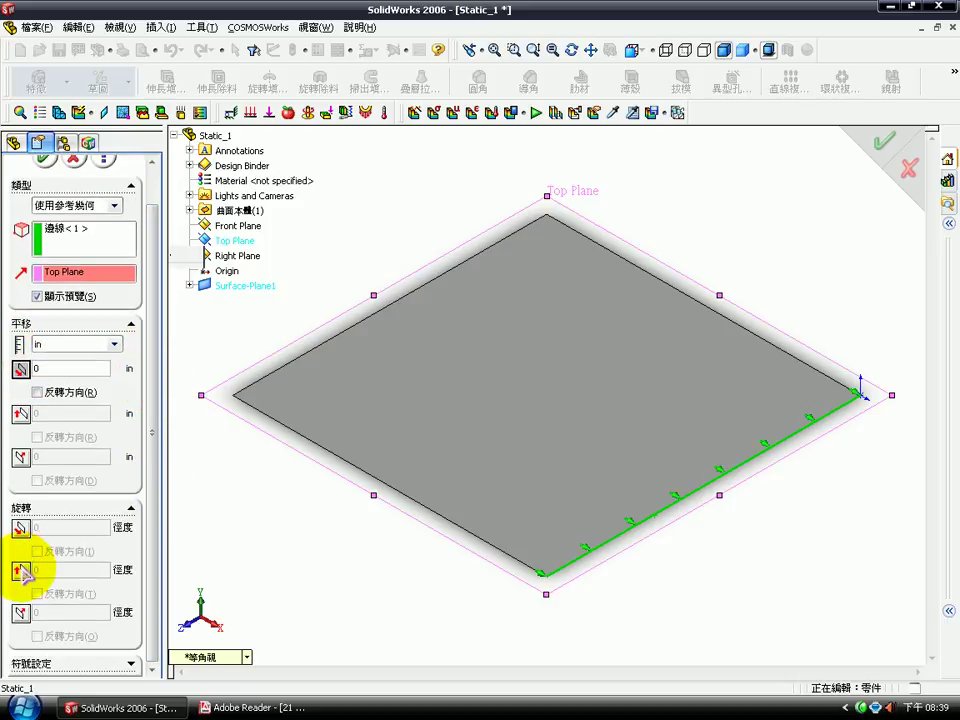
scroll(22, 570, "up", 1)
left_click(22, 608)
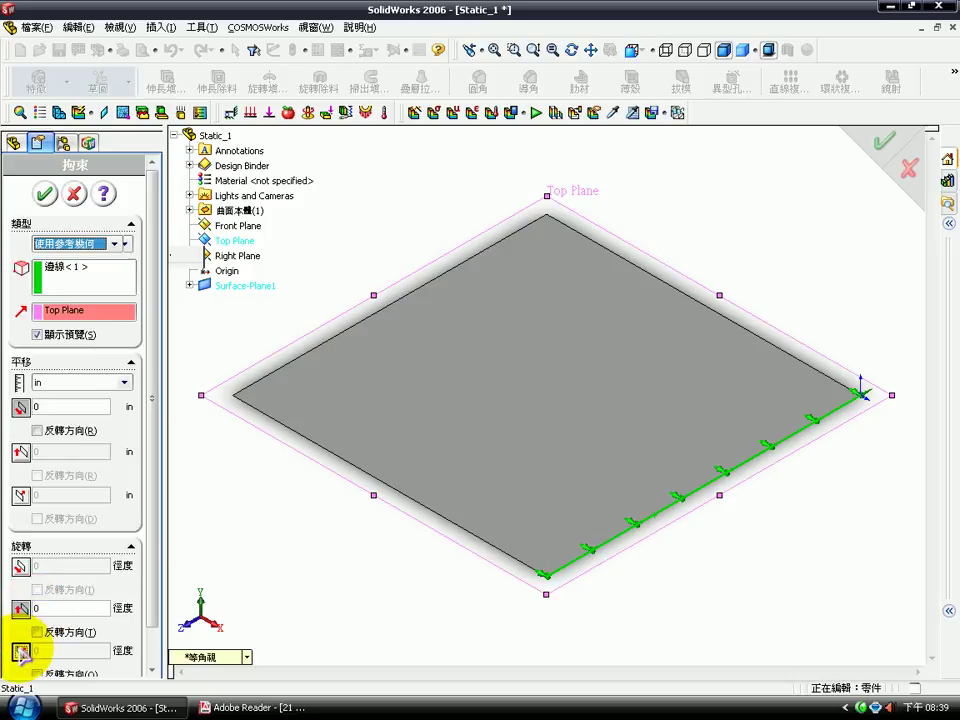
left_click(21, 652)
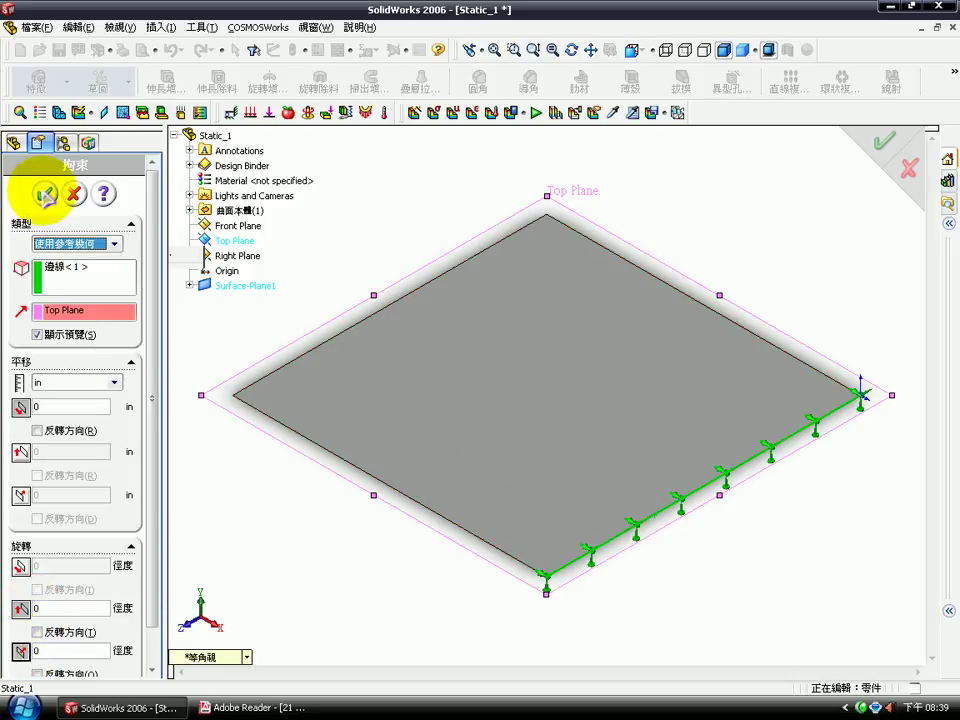
left_click(44, 193)
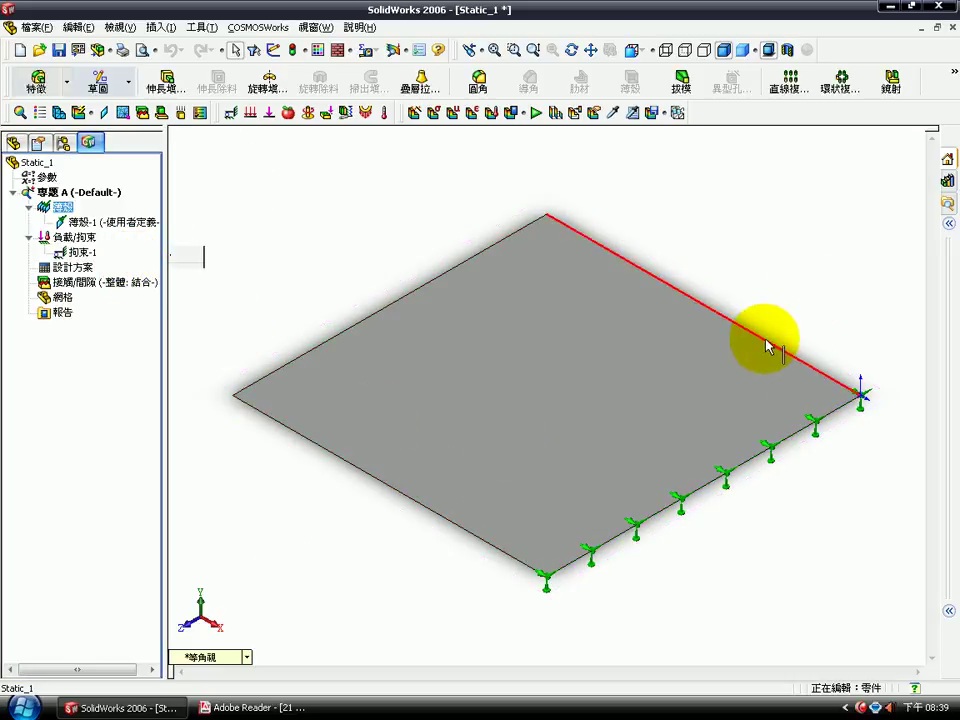
Restrain the upper-right edge relative to Top Plane in inches, fixing second-direction translation and first-axis rotation
left_click(231, 112)
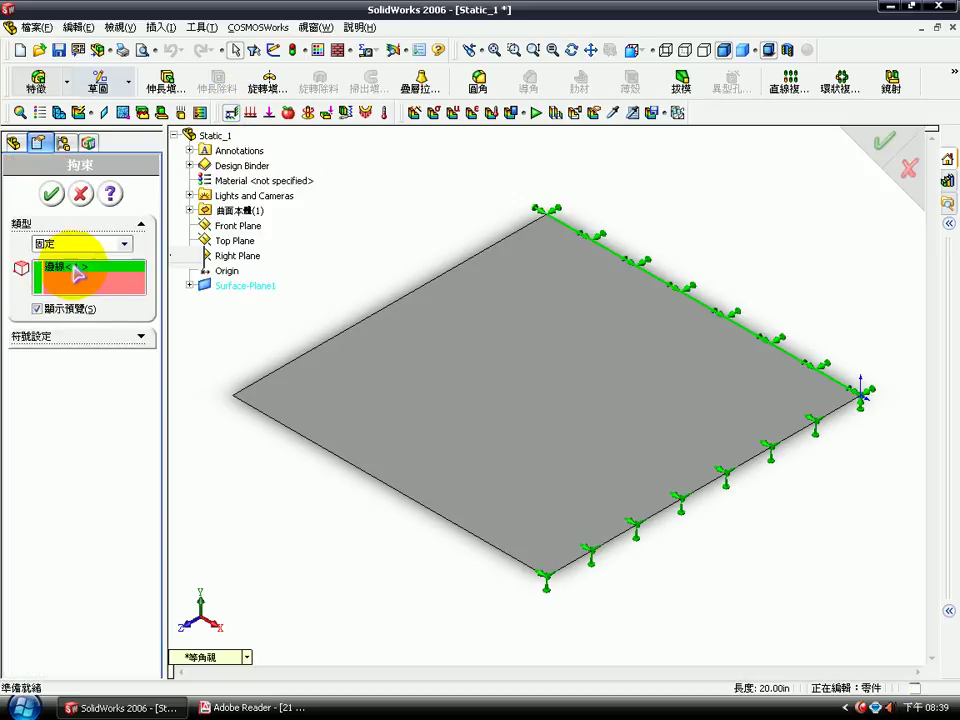
left_click(78, 245)
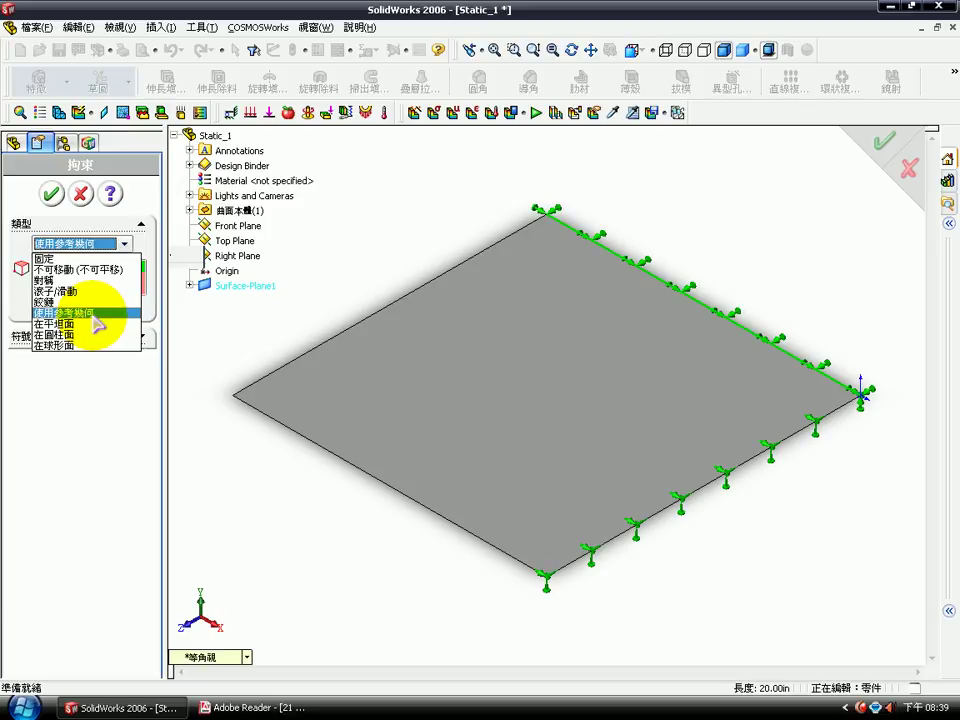
left_click(95, 313)
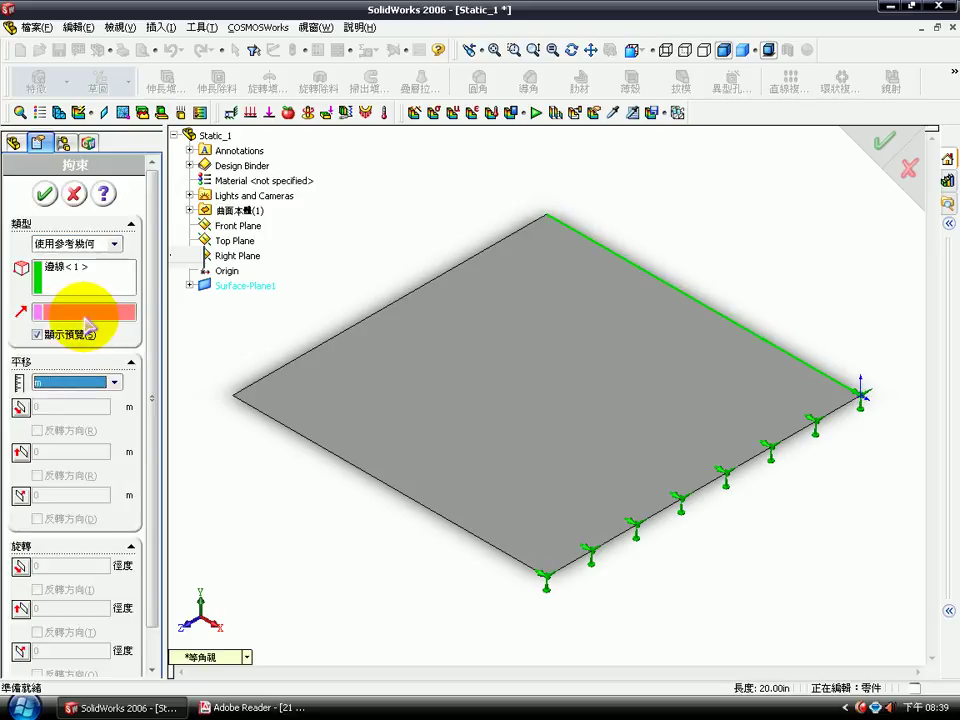
left_click(238, 241)
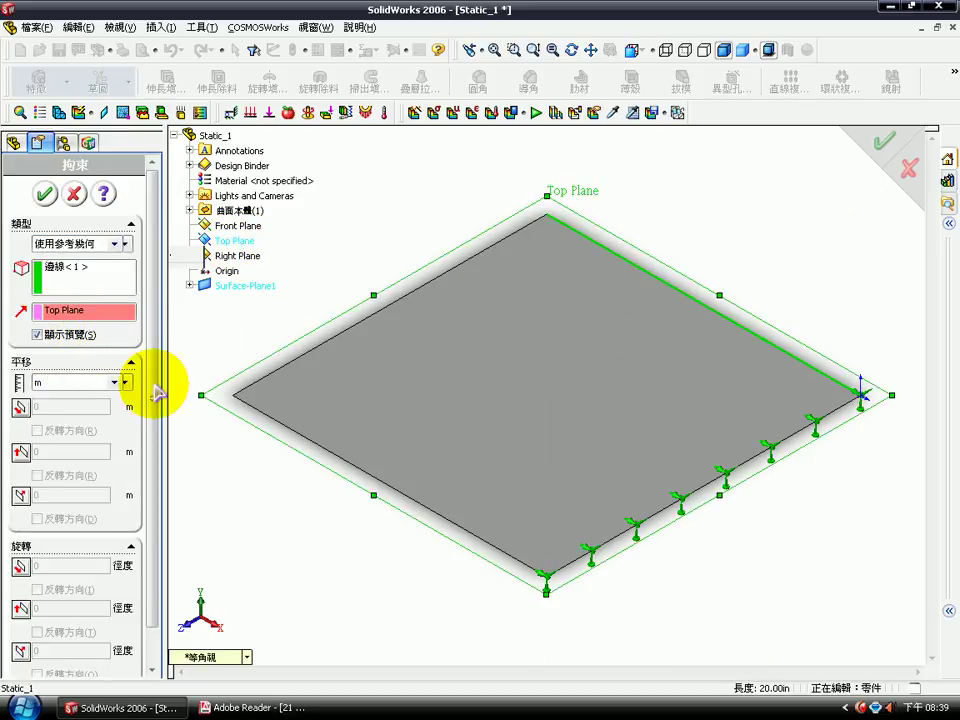
left_click(114, 382)
left_click(105, 431)
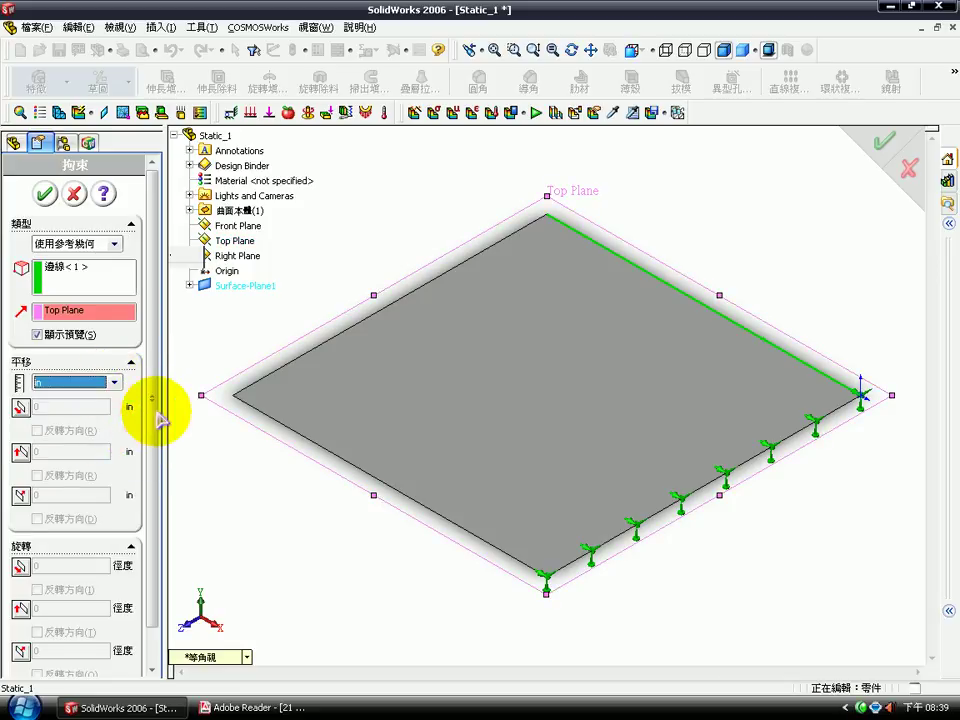
scroll(130, 430, "down", 1)
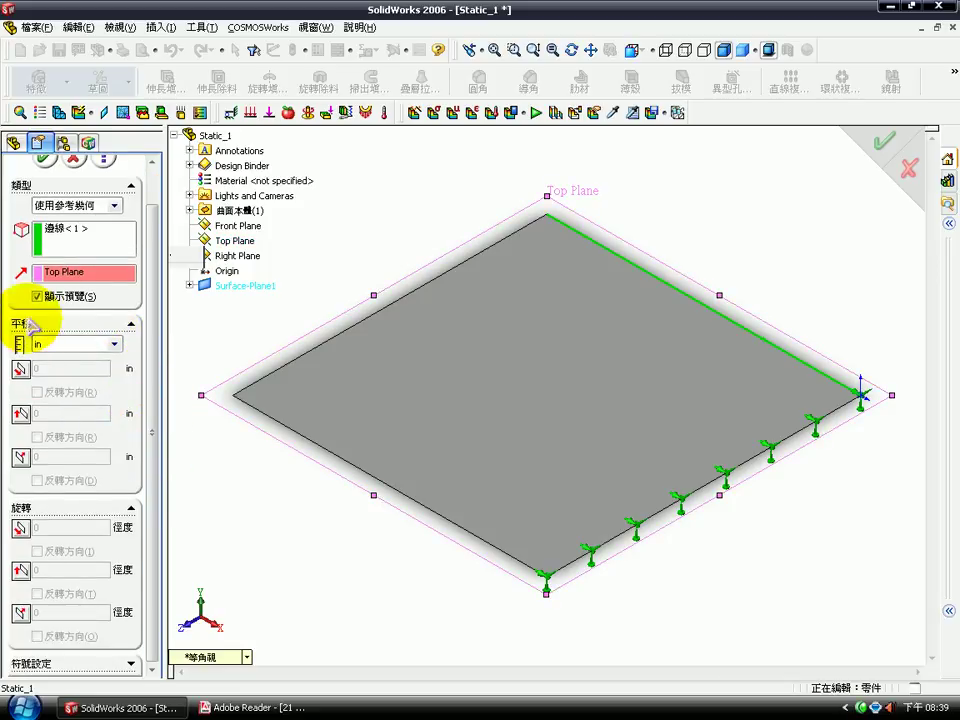
left_click(22, 414)
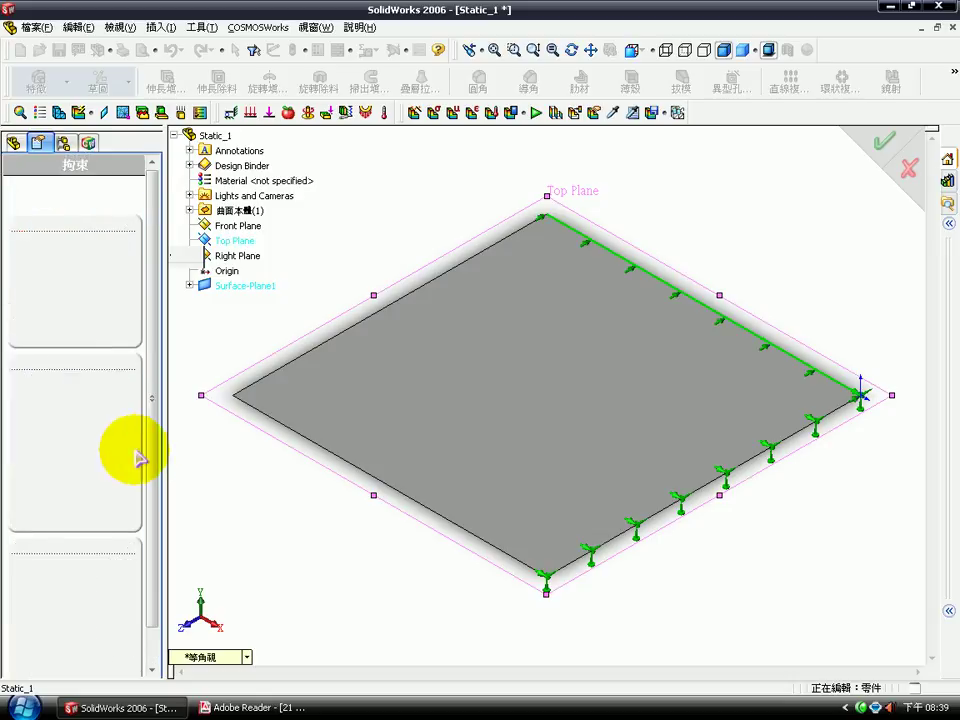
left_click(20, 527)
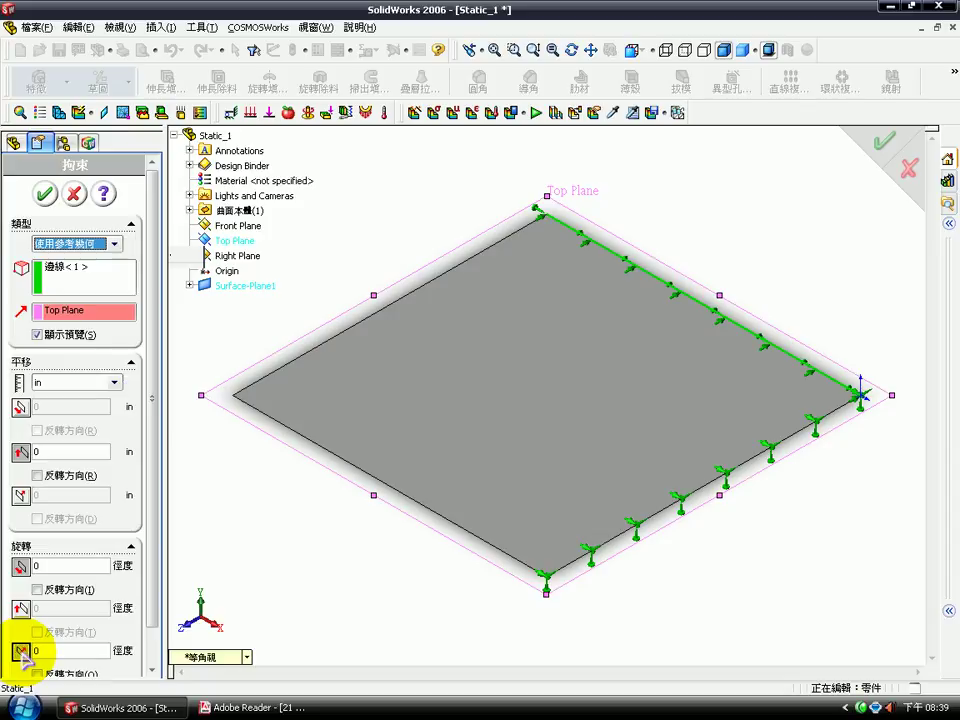
left_click(44, 196)
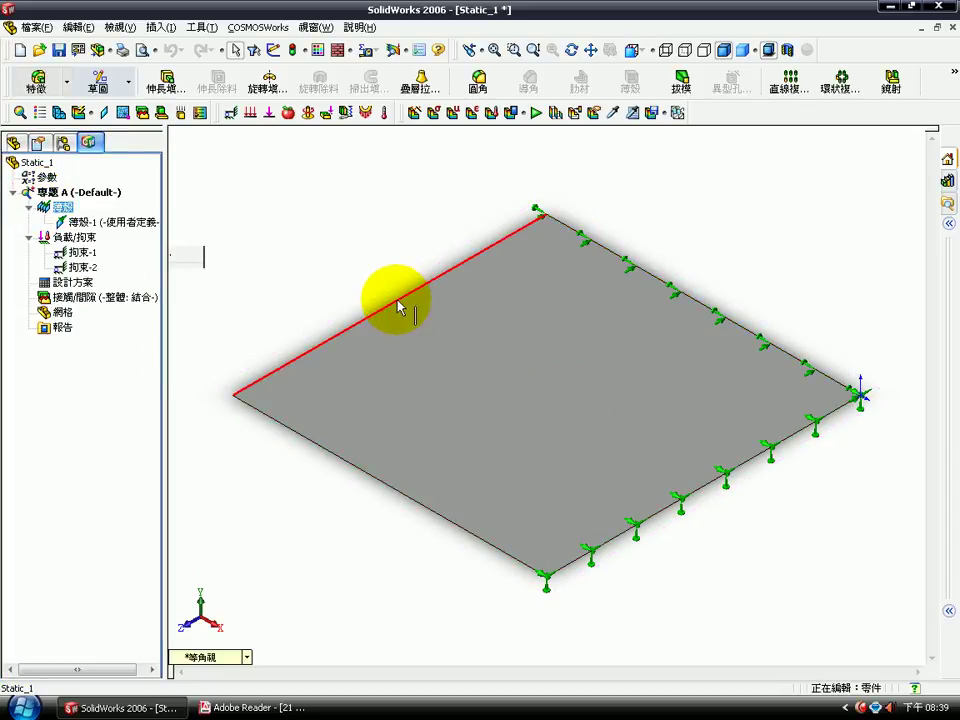
Restrain both left plate edges in the third translation direction relative to Top Plane, in inches
left_click(329, 452)
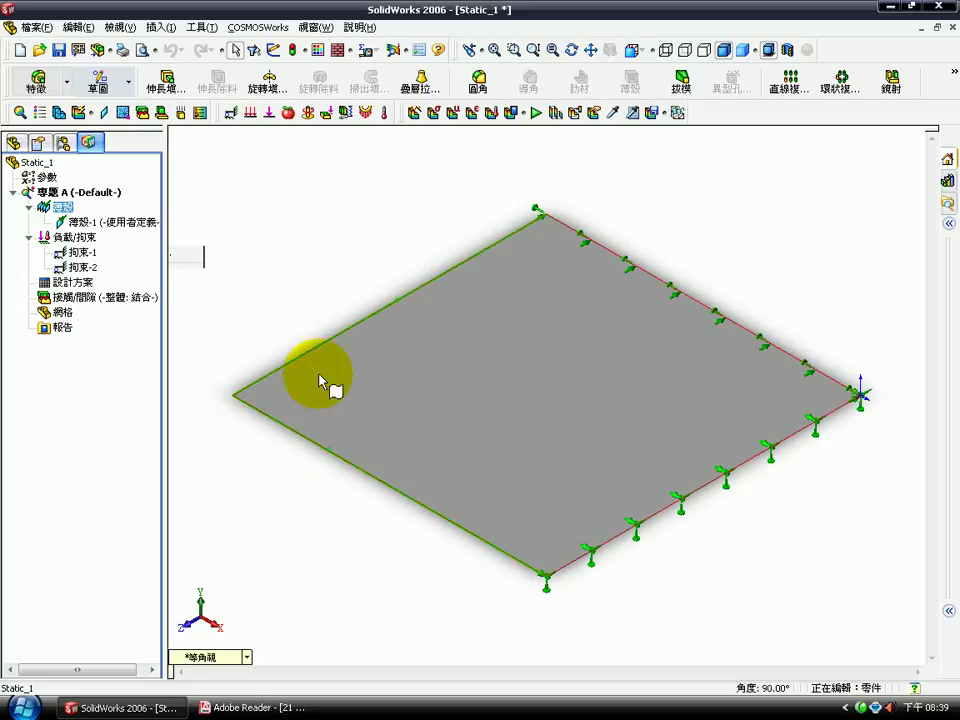
left_click(230, 114)
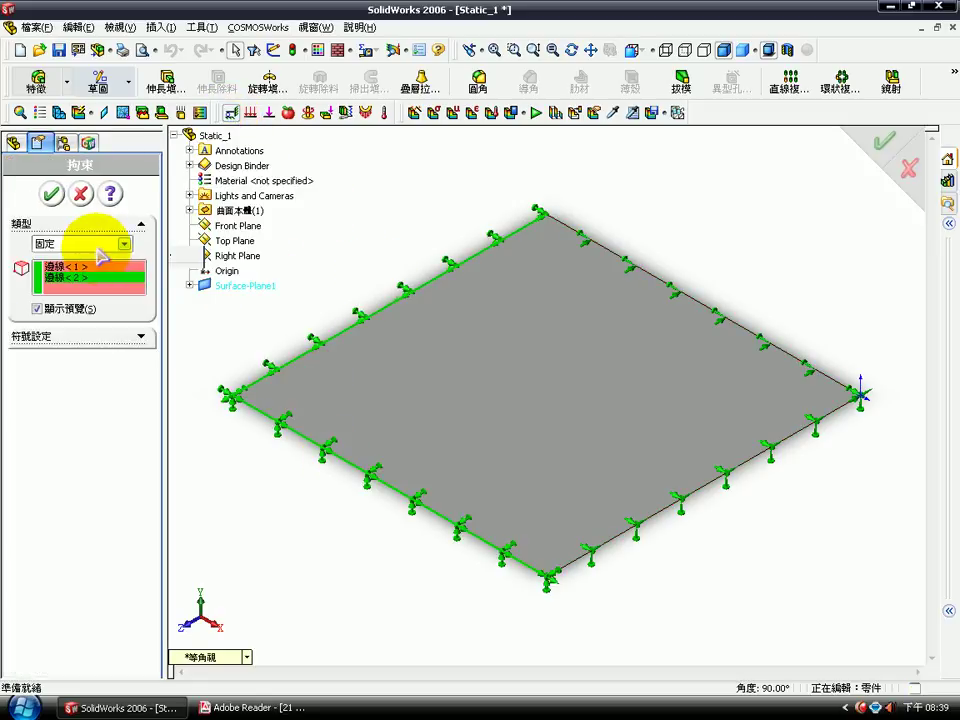
left_click(100, 245)
left_click(92, 313)
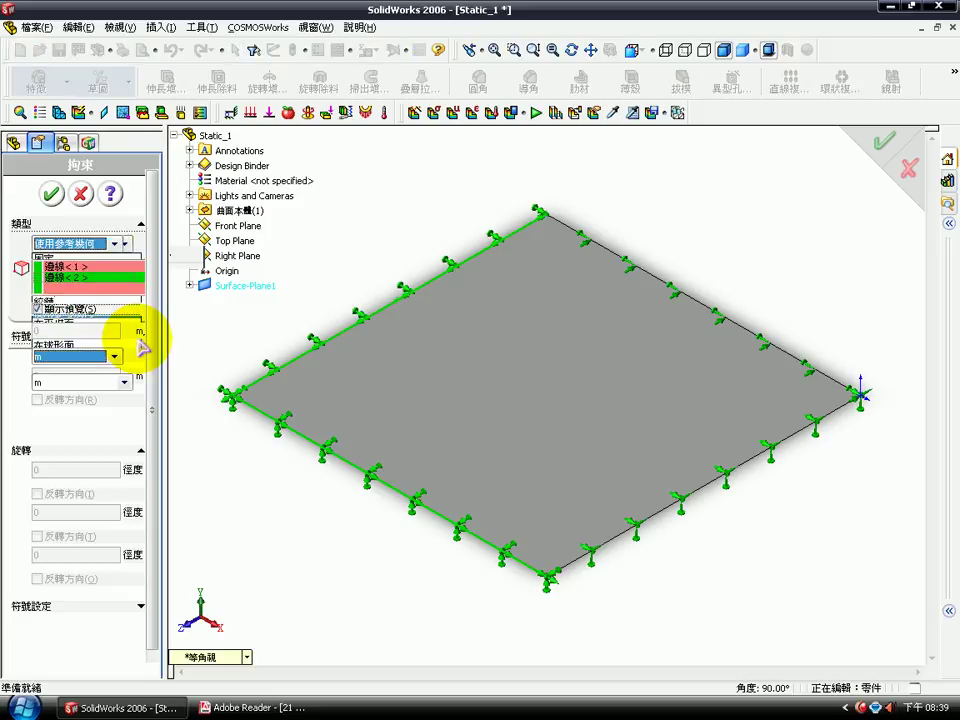
left_click(230, 240)
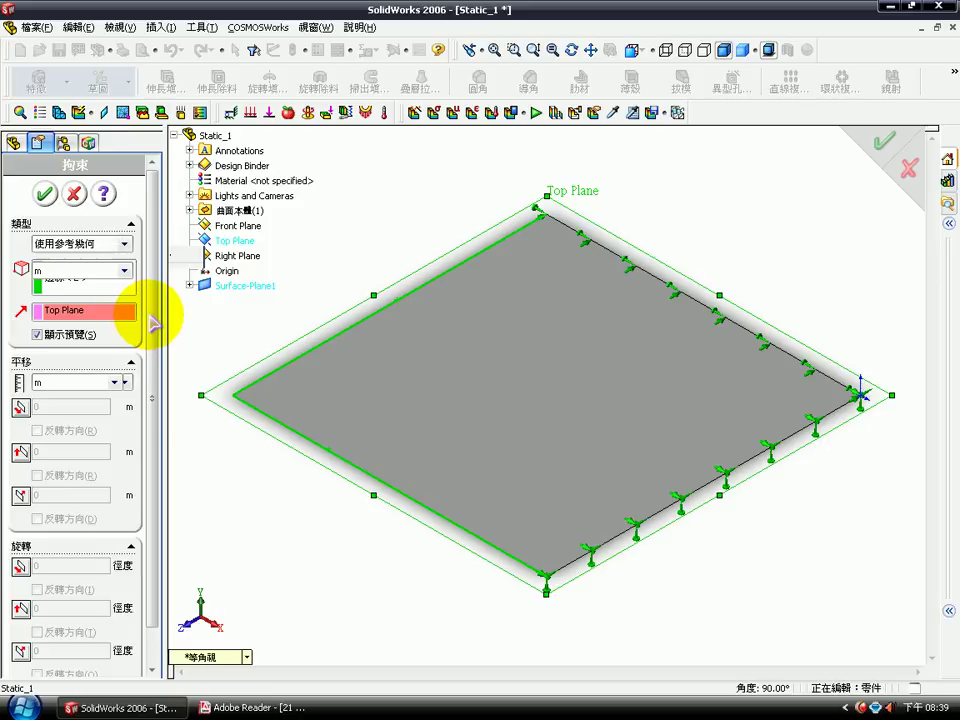
left_click(114, 382)
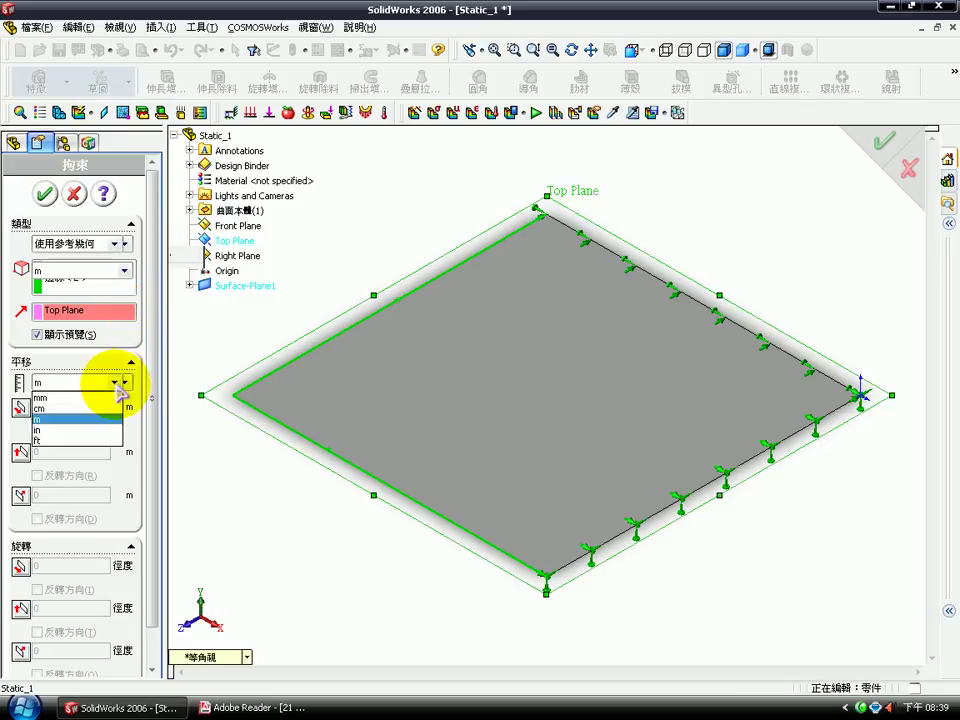
left_click(86, 430)
scroll(156, 420, "down", 2)
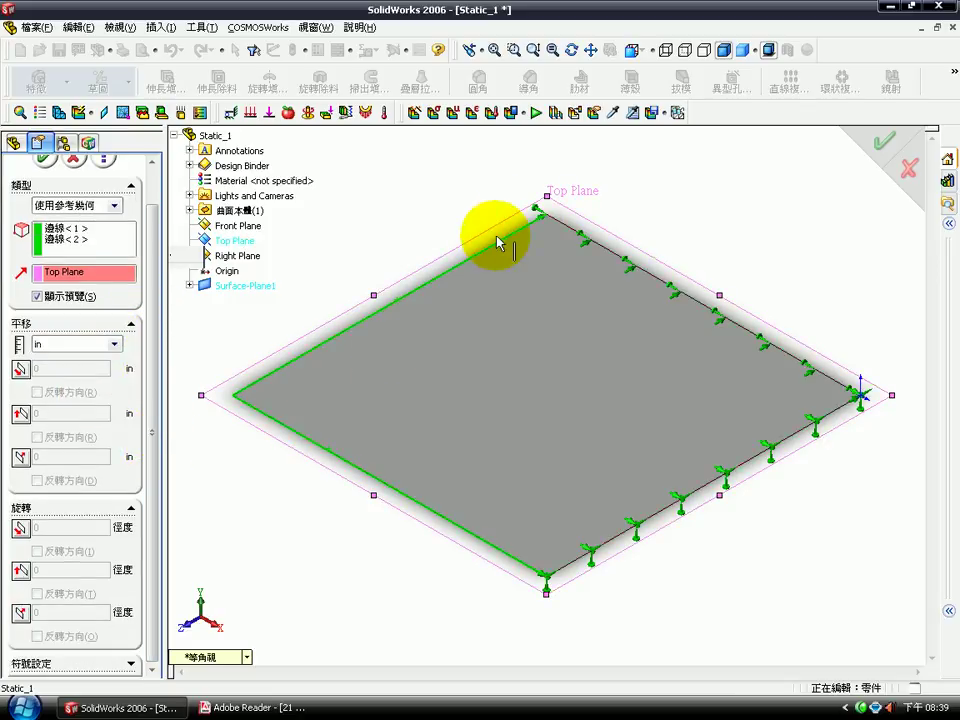
left_click(20, 458)
scroll(110, 420, "up", 2)
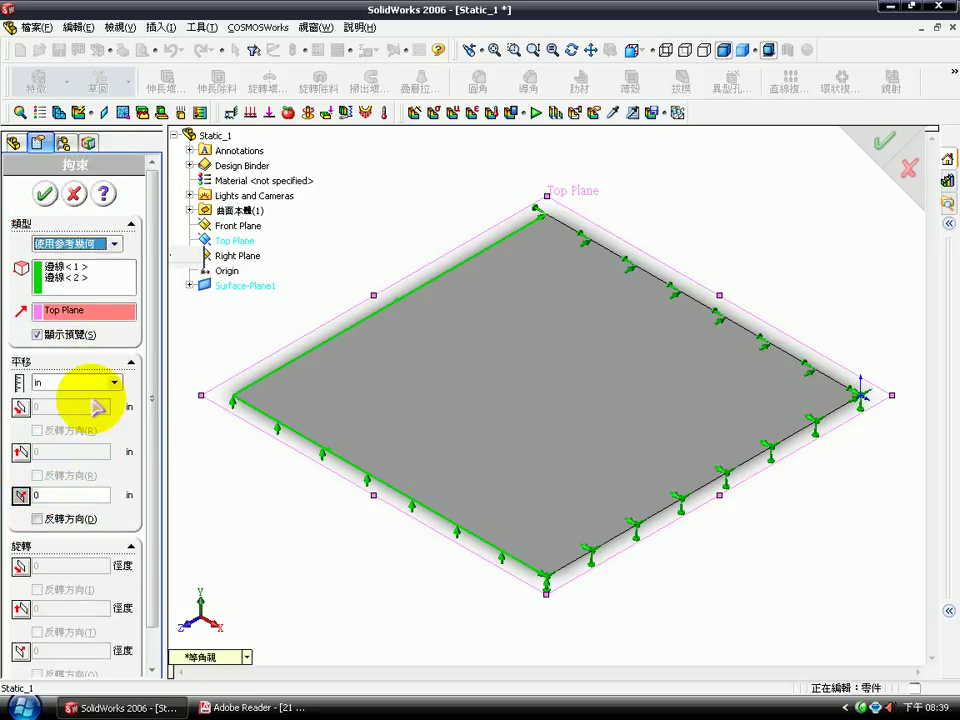
left_click(45, 195)
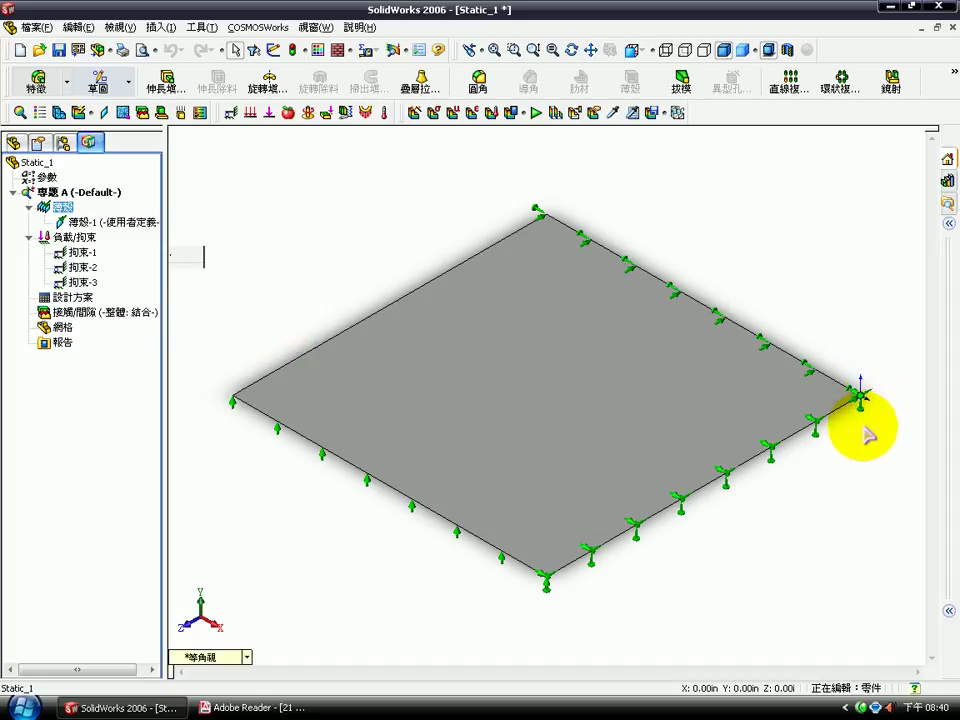
Apply a 100 lb force at the plate's right corner vertex, normal to Top Plane in IPS units
left_click(270, 114)
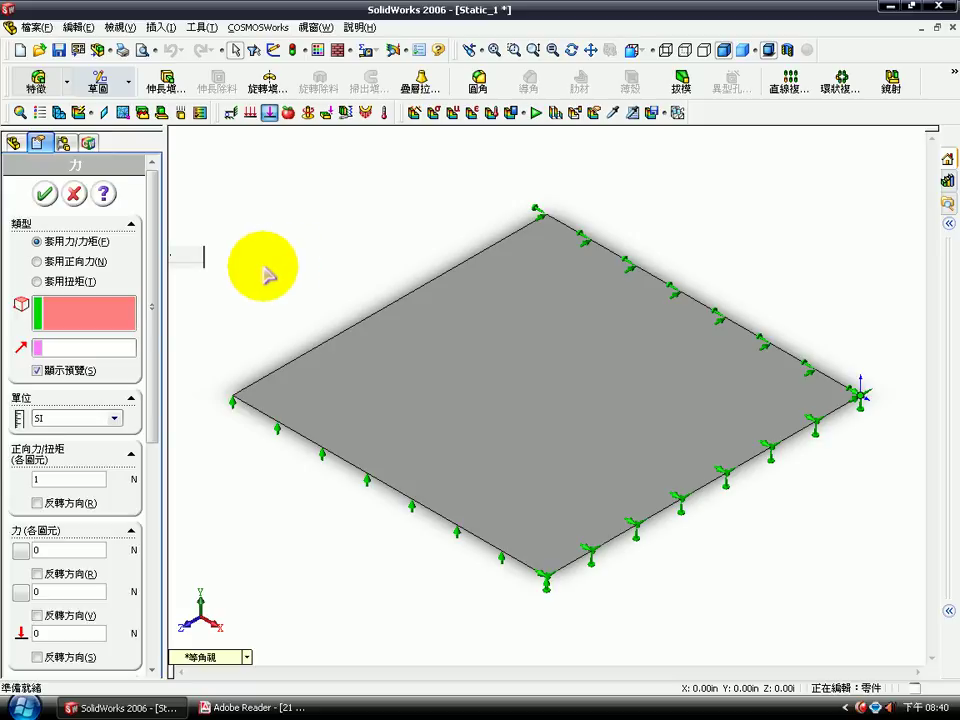
left_click(170, 255)
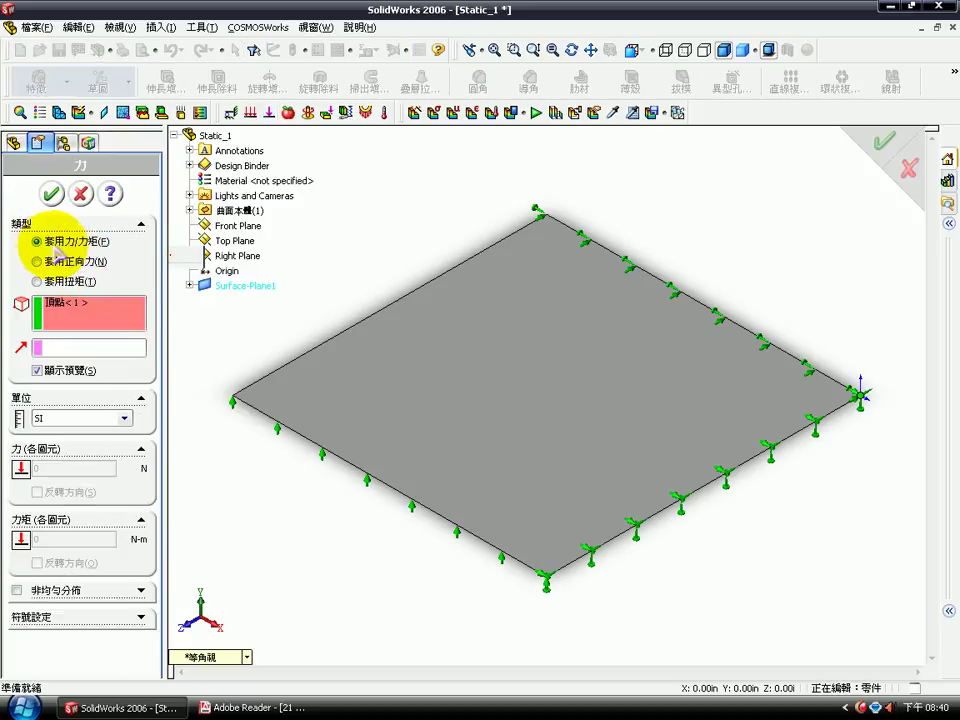
left_click(86, 350)
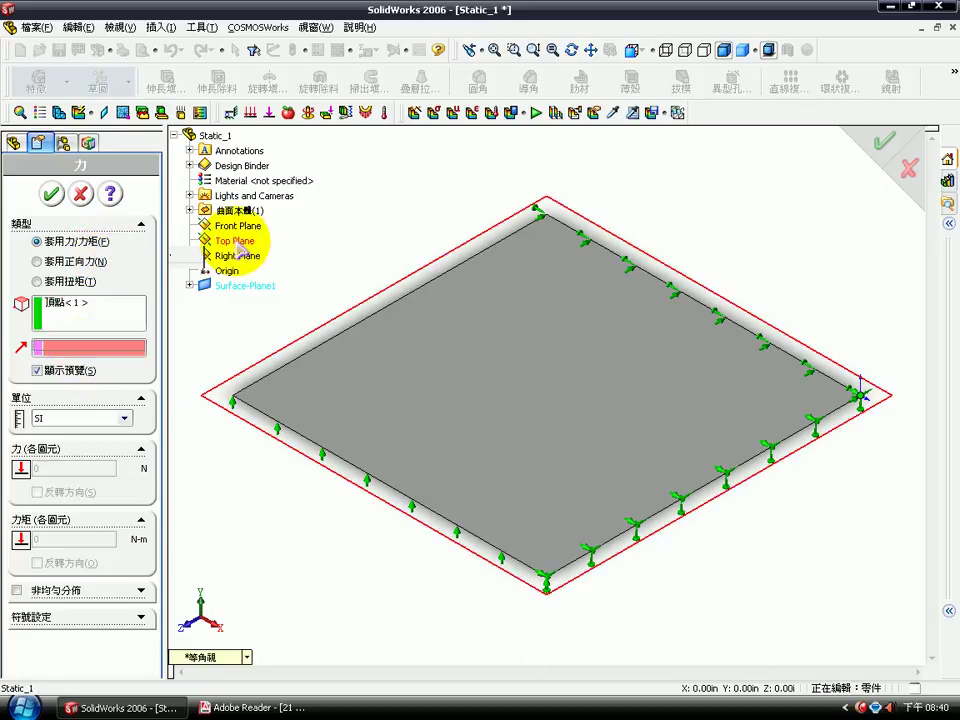
left_click(245, 240)
left_click(84, 420)
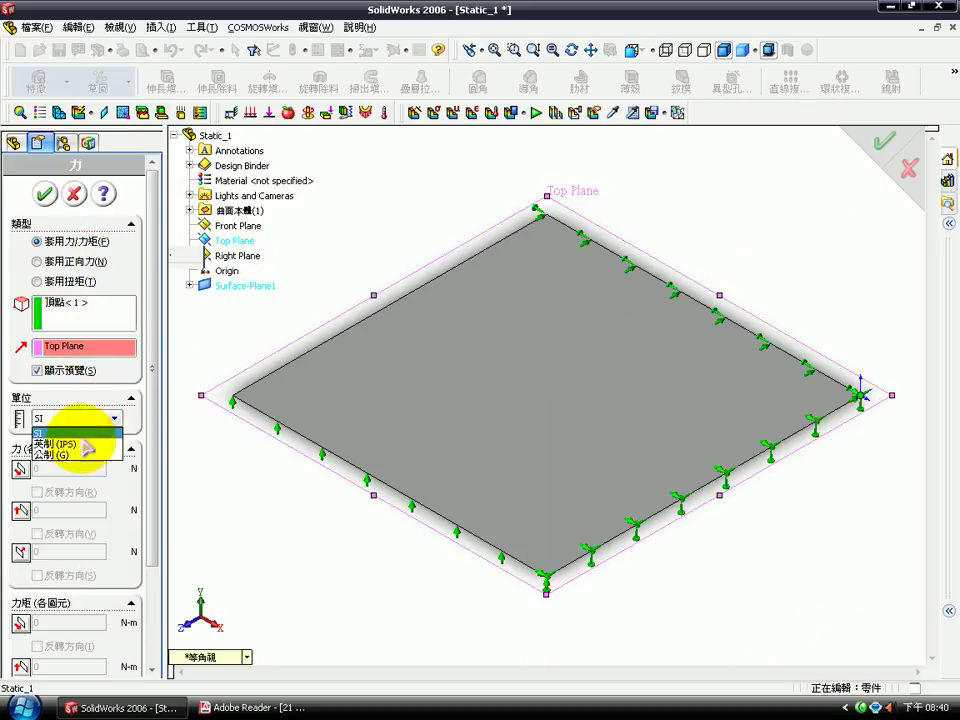
left_click(80, 444)
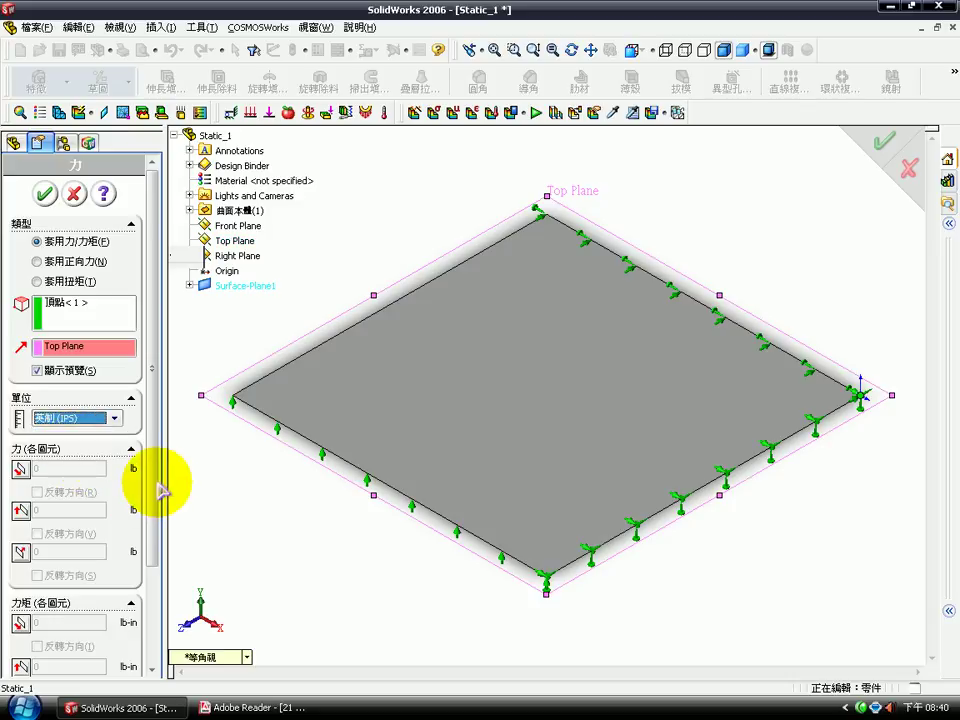
scroll(158, 488, "down", 2)
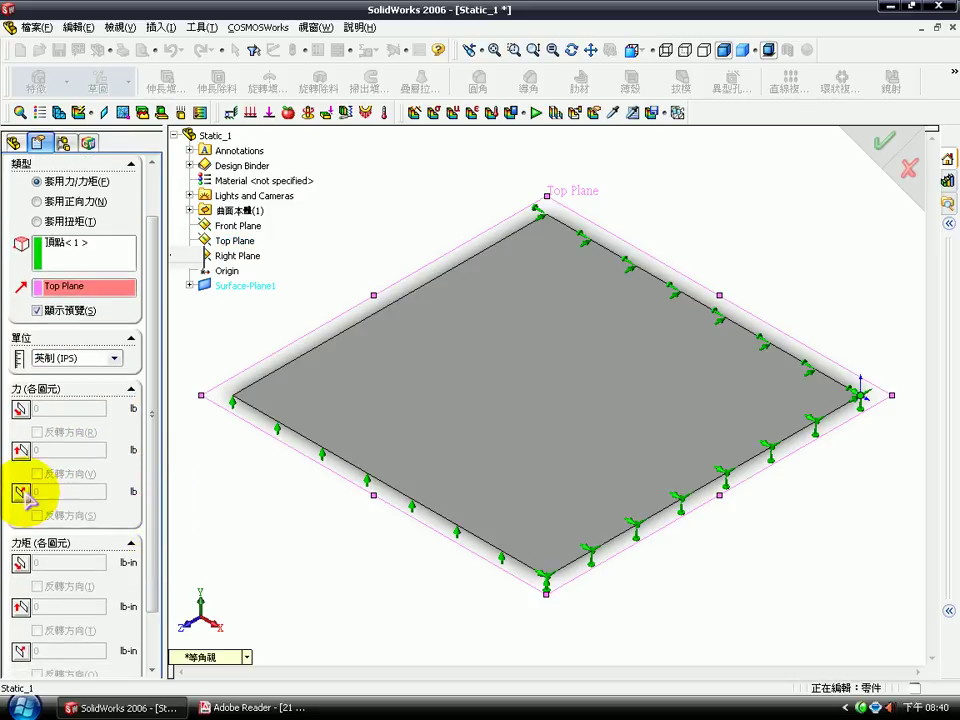
left_click(21, 492)
type("100")
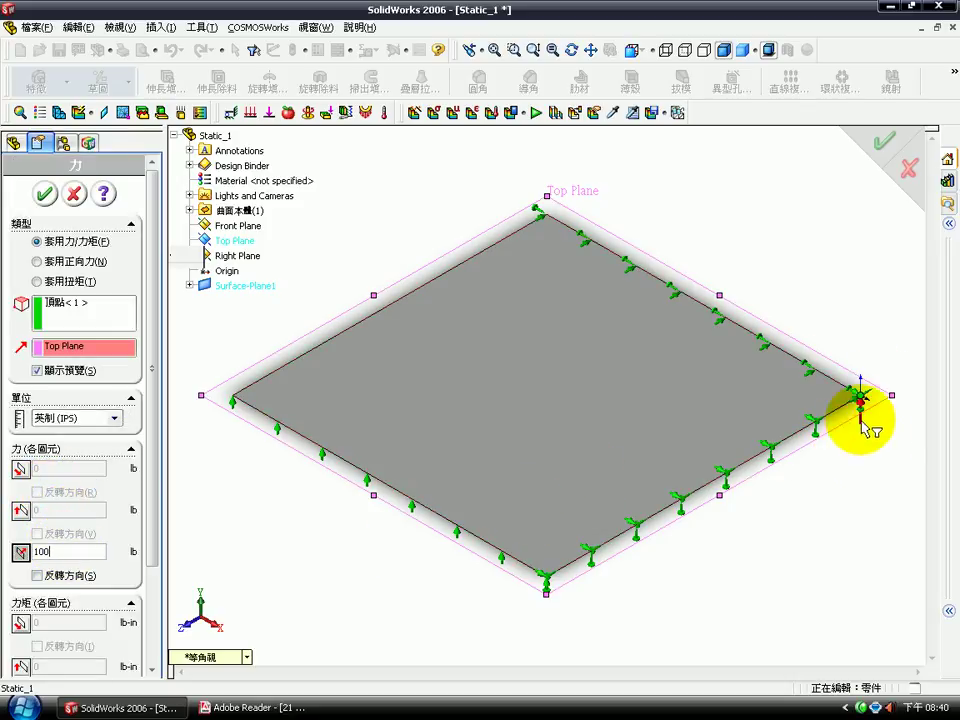
scroll(154, 546, "down", 2)
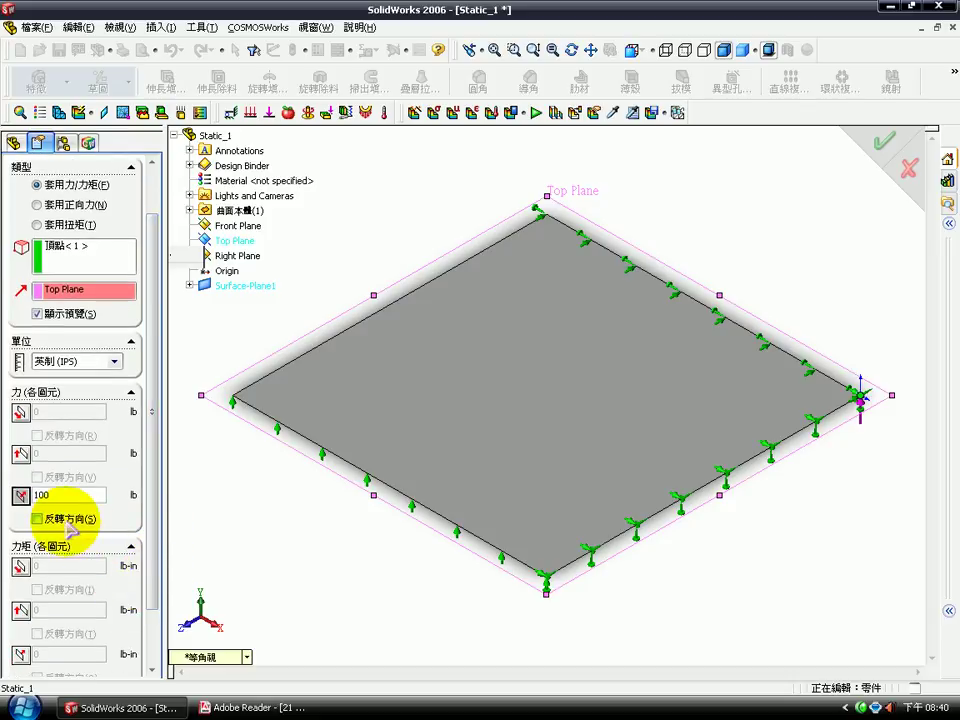
scroll(150, 405, "up", 2)
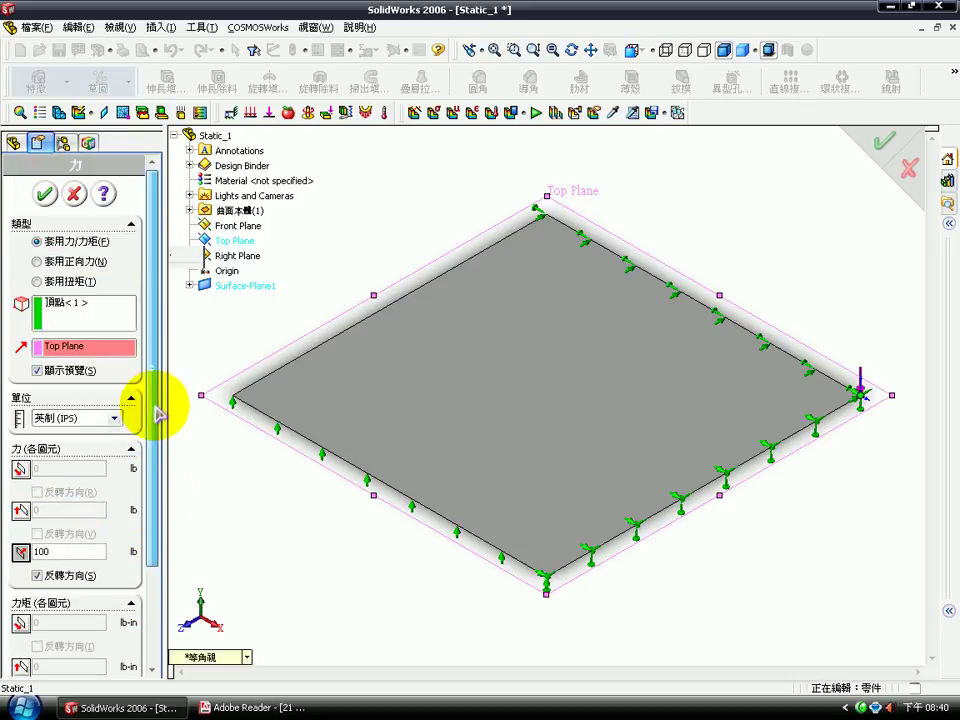
left_click(45, 195)
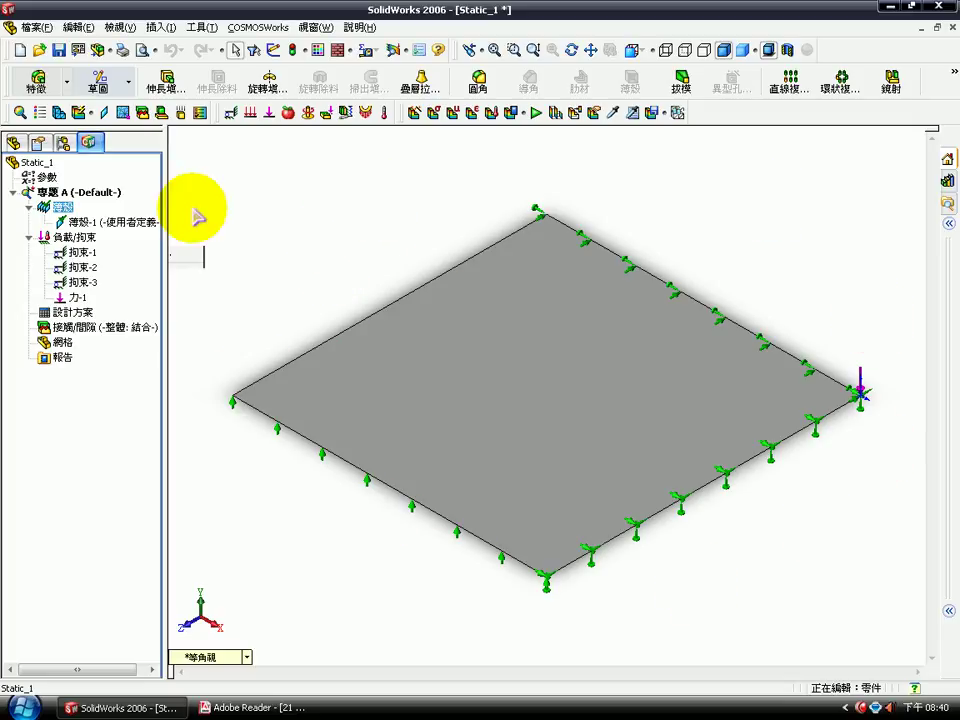
Mesh the plate at 0.6 in element size with 0.03 in tolerance and run the analysis
left_click(60, 112)
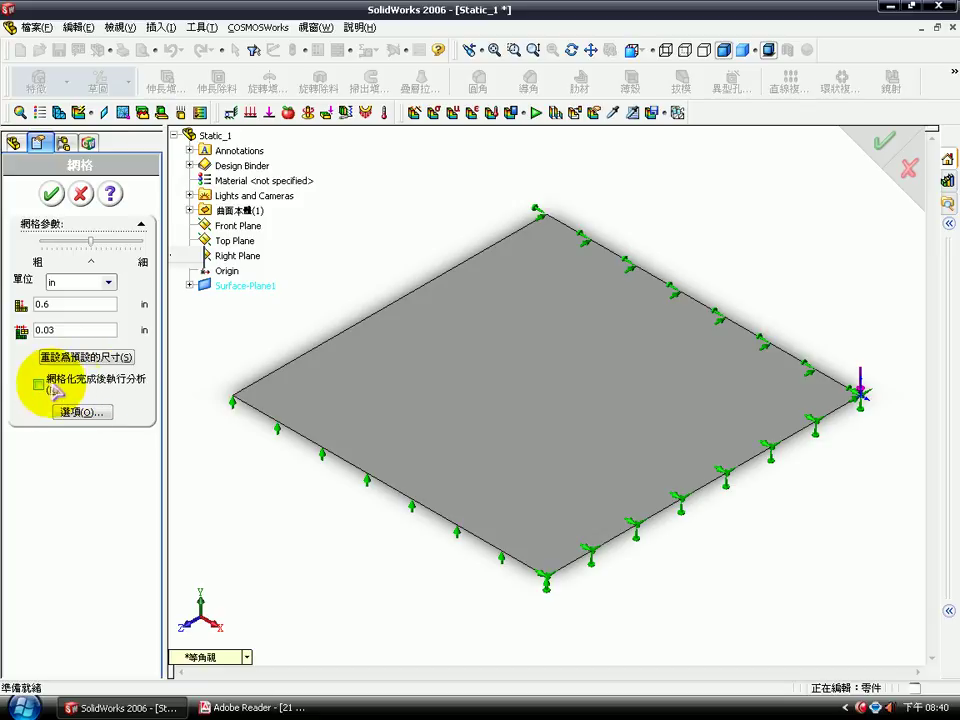
left_click(53, 195)
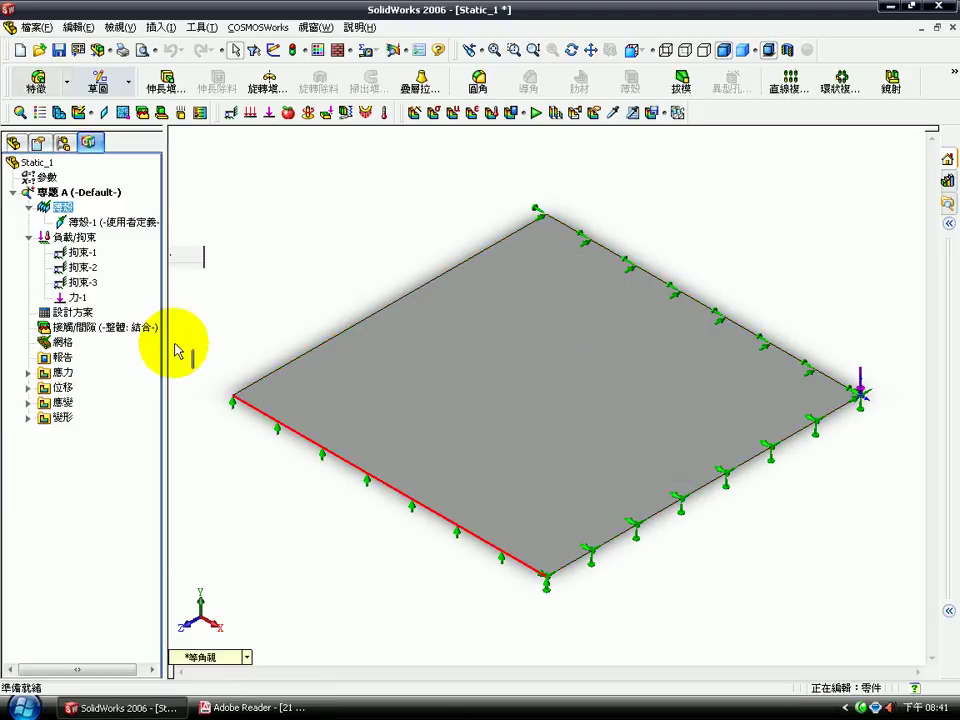
Change displacement plot 繪圖1 to show the UY component in inches
left_click(93, 404)
double_click(104, 404)
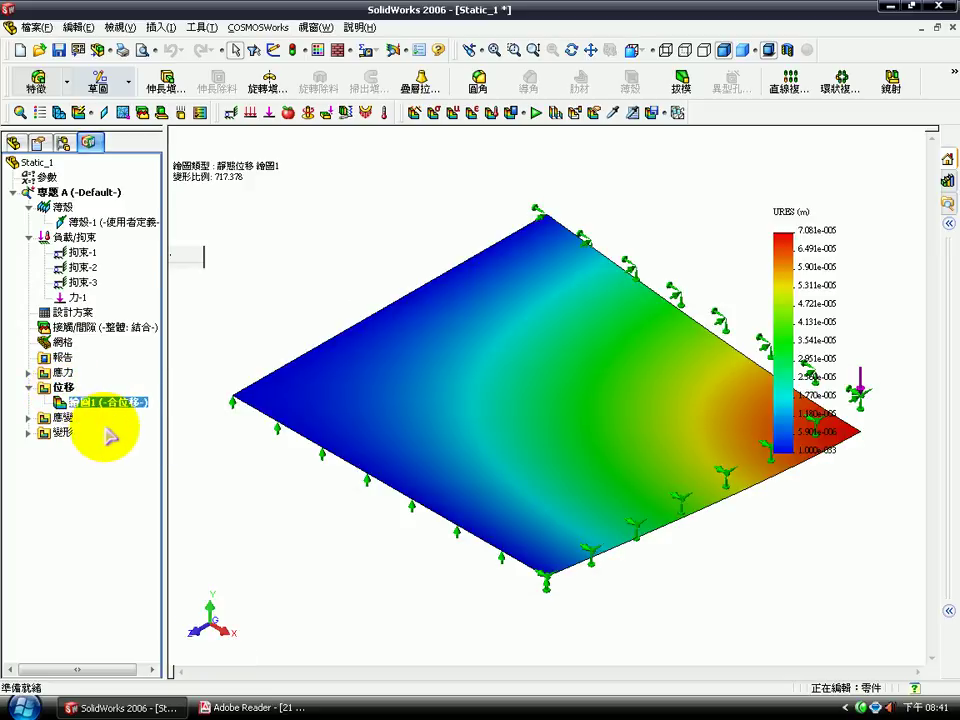
right_click(124, 403)
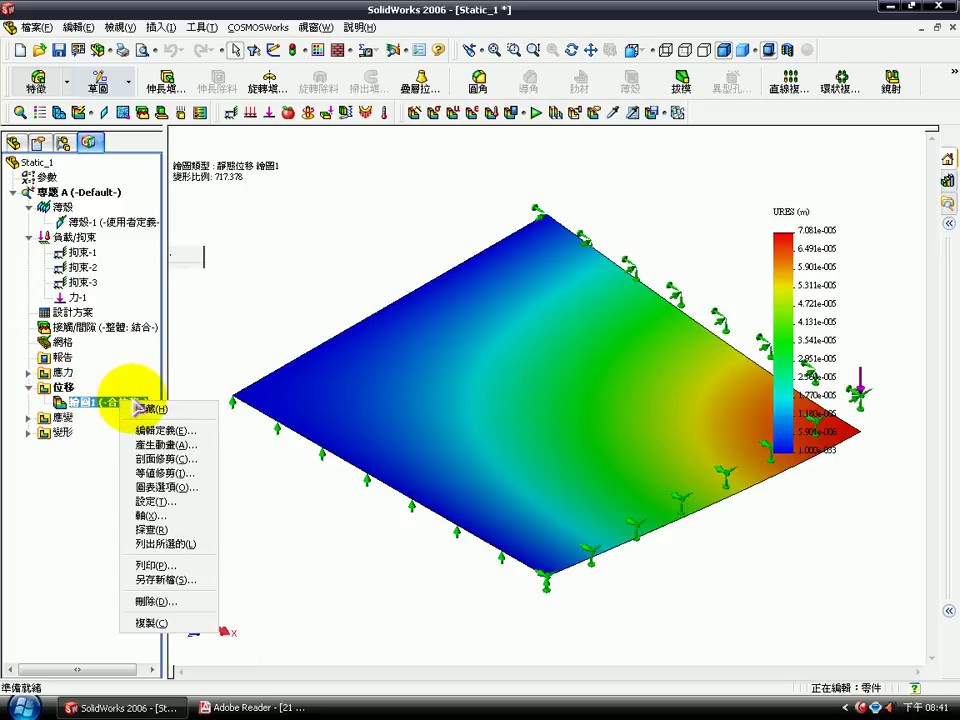
left_click(141, 431)
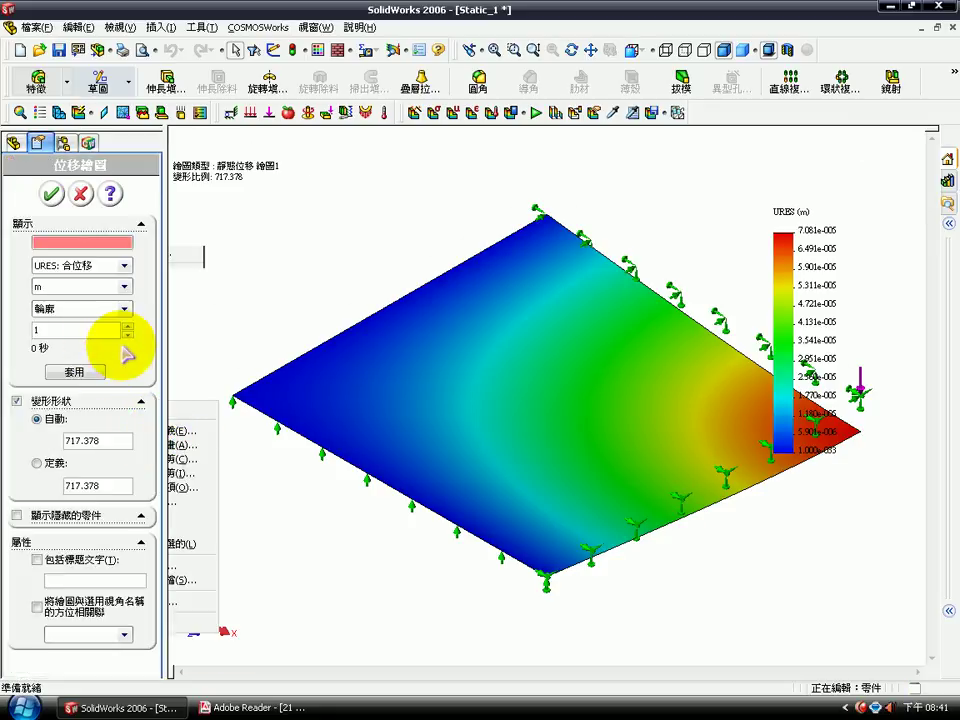
left_click(118, 271)
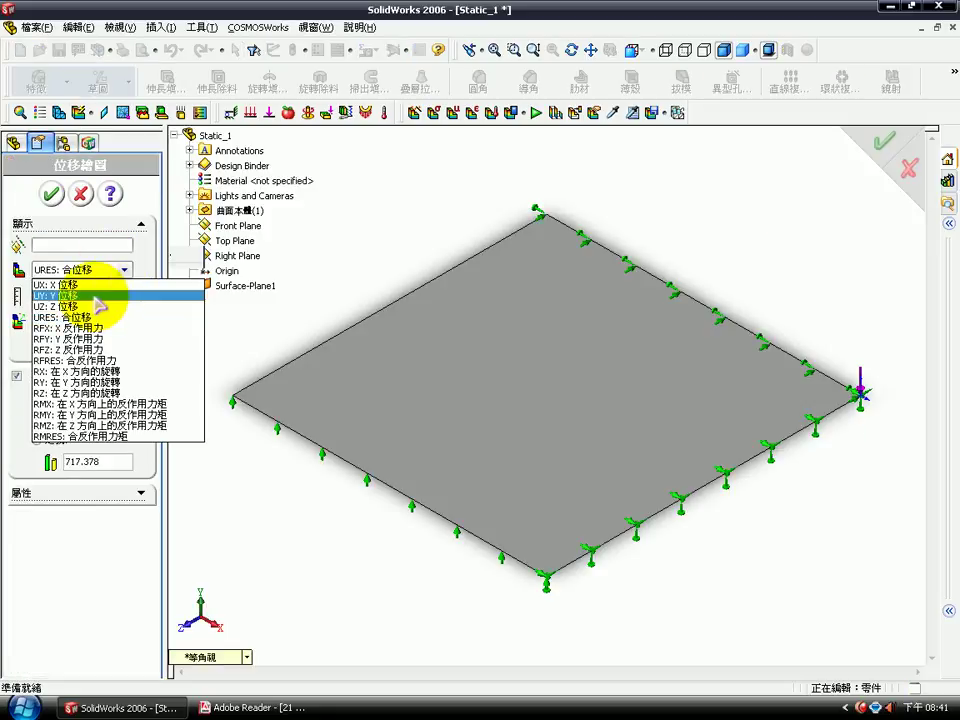
left_click(94, 296)
left_click(92, 295)
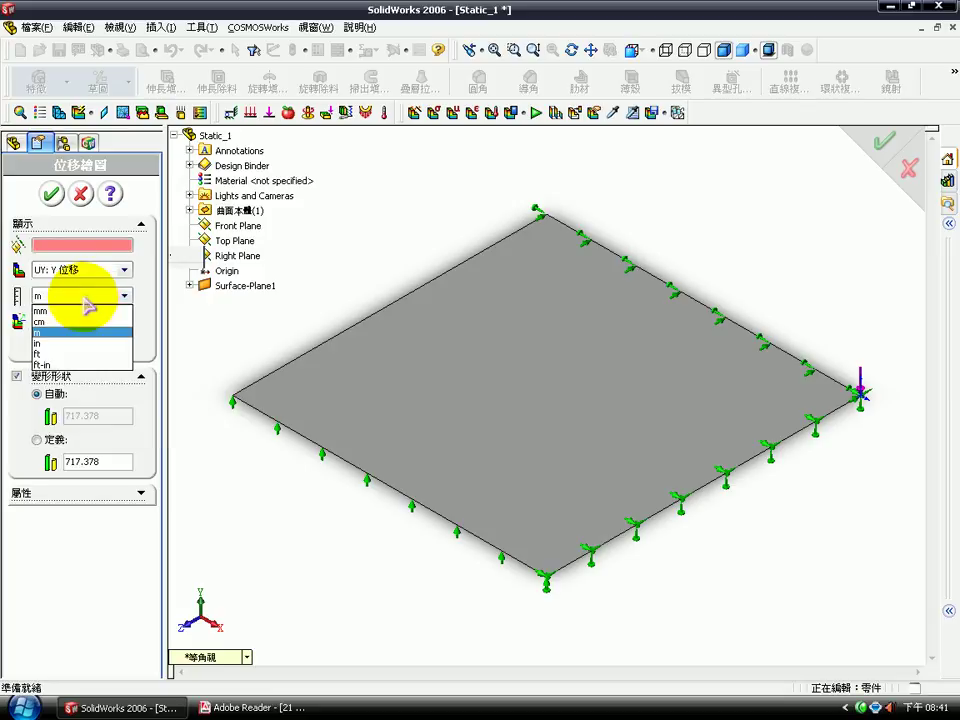
left_click(86, 348)
left_click(50, 192)
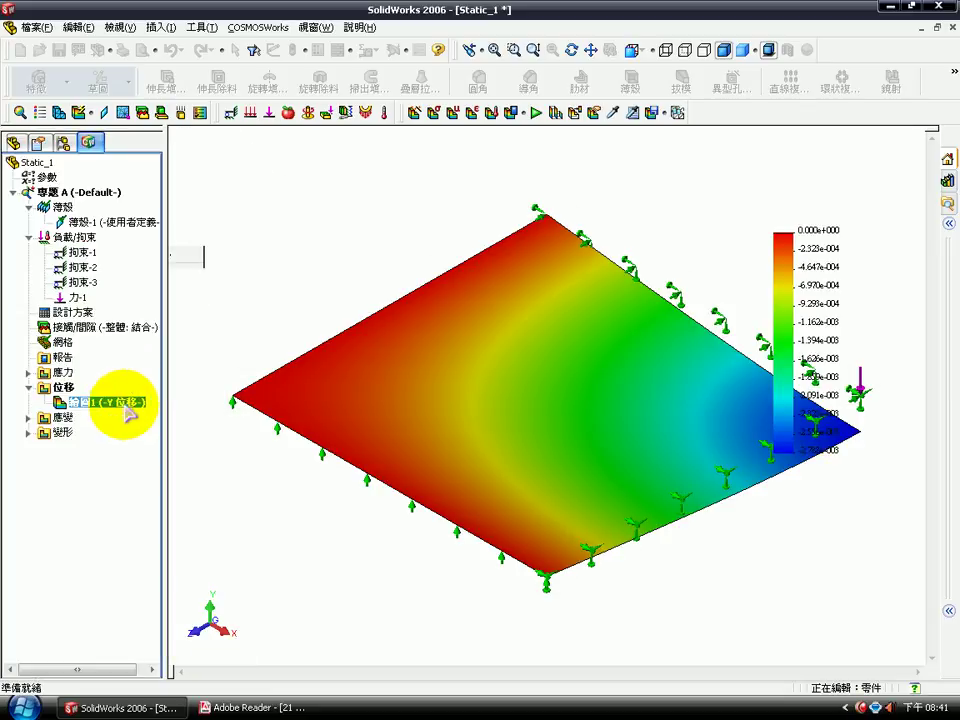
Label min and max on the UY plot with a 5-decimal floating legend, then return to the PDF
right_click(107, 398)
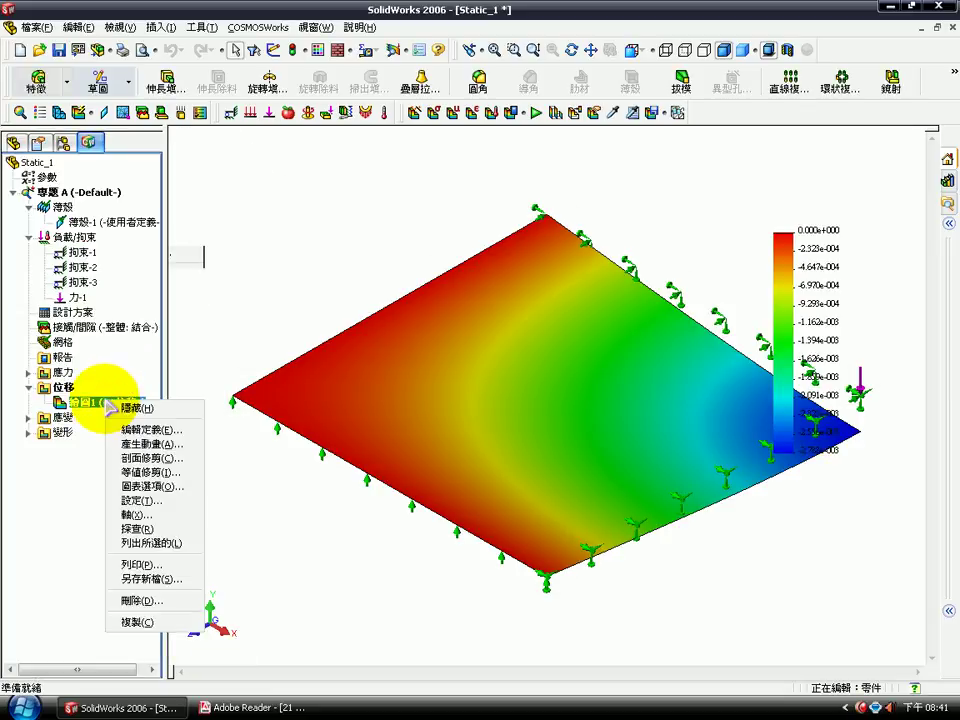
left_click(152, 487)
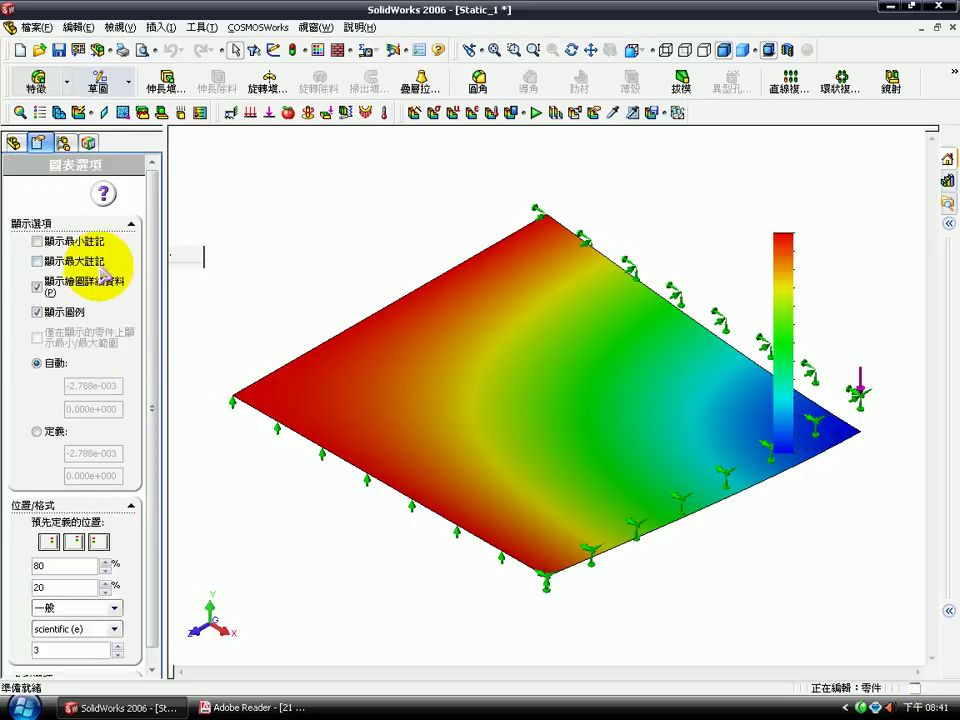
left_click(80, 243)
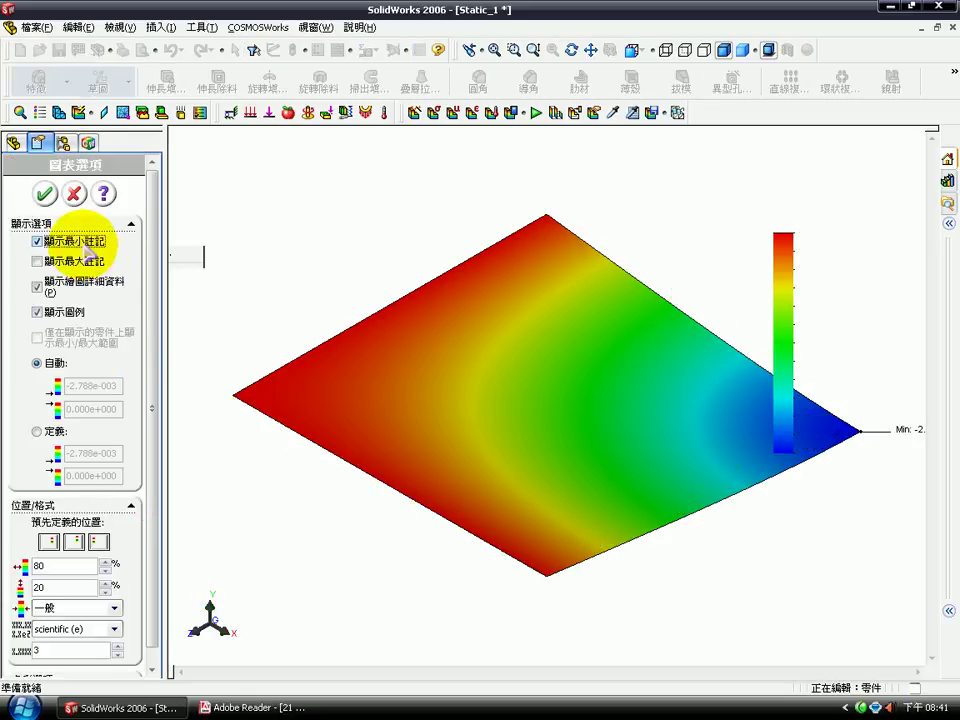
left_click(86, 264)
scroll(150, 289, "down", 1)
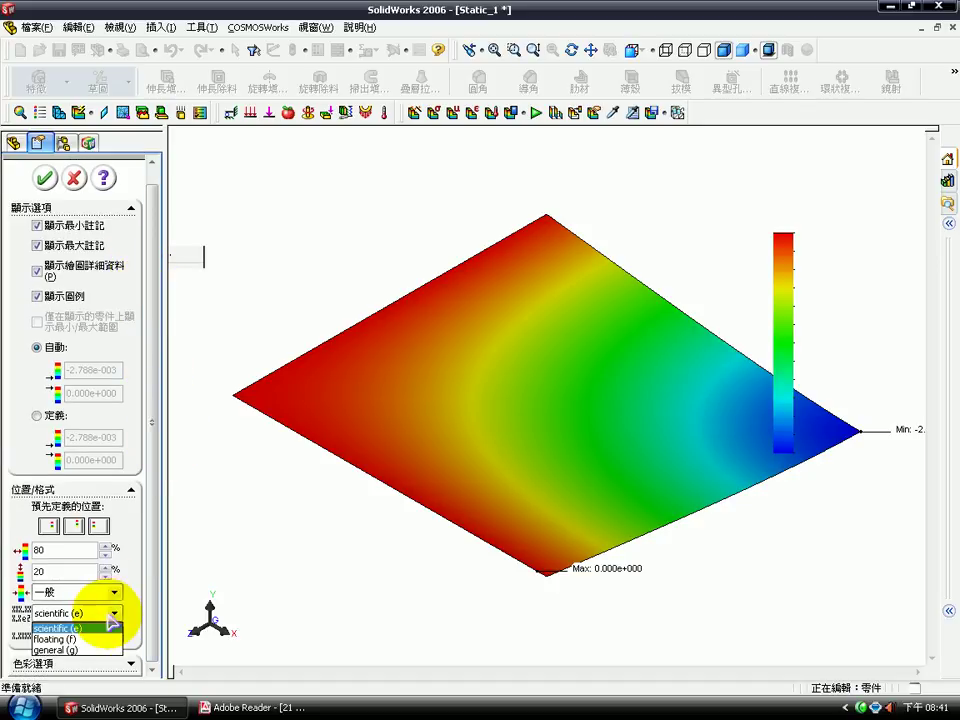
left_click(112, 618)
left_click(96, 635)
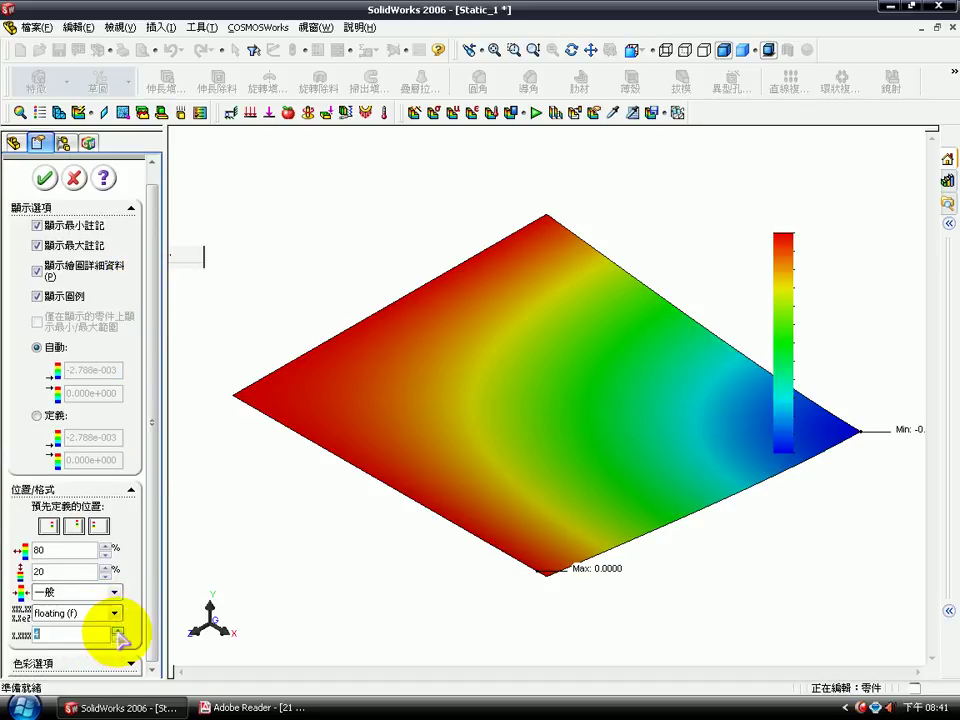
left_click(118, 631)
scroll(45, 188, "up", 1)
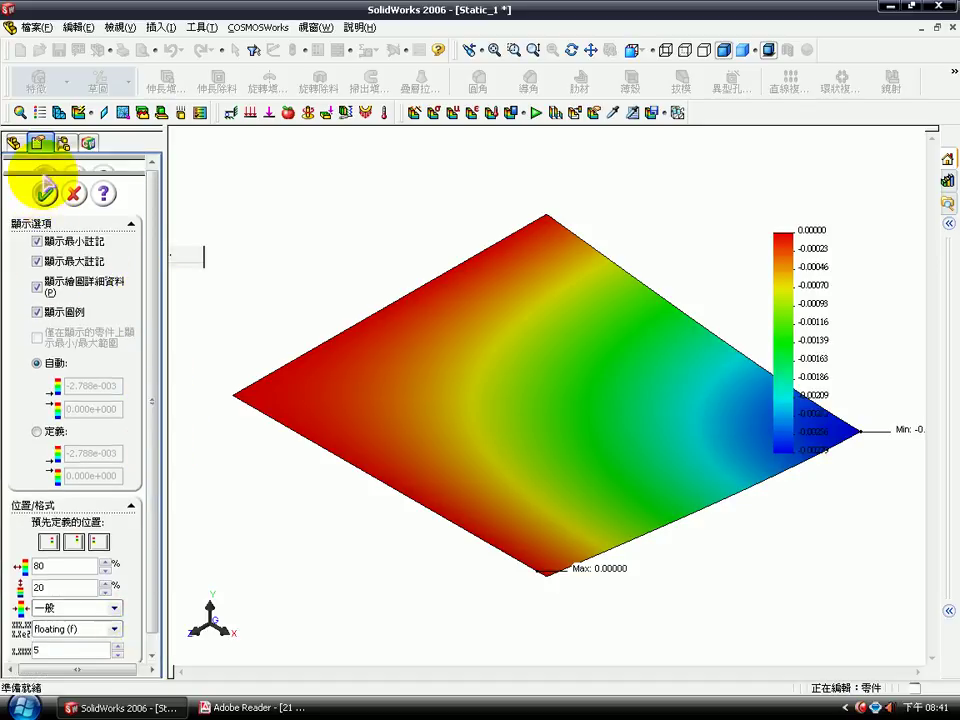
left_click(45, 190)
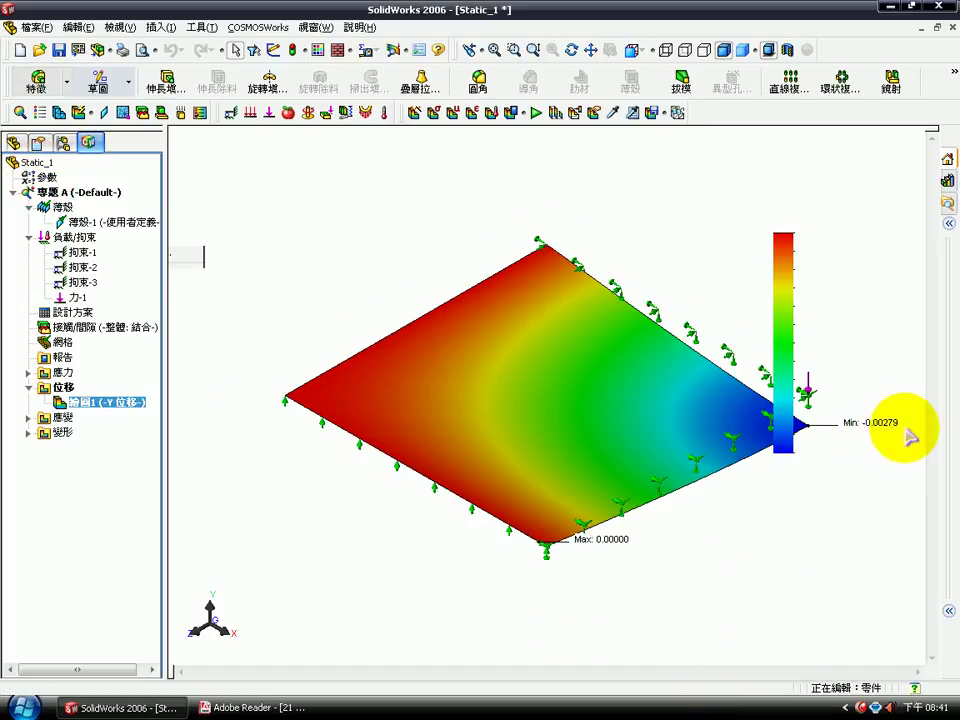
left_click(250, 707)
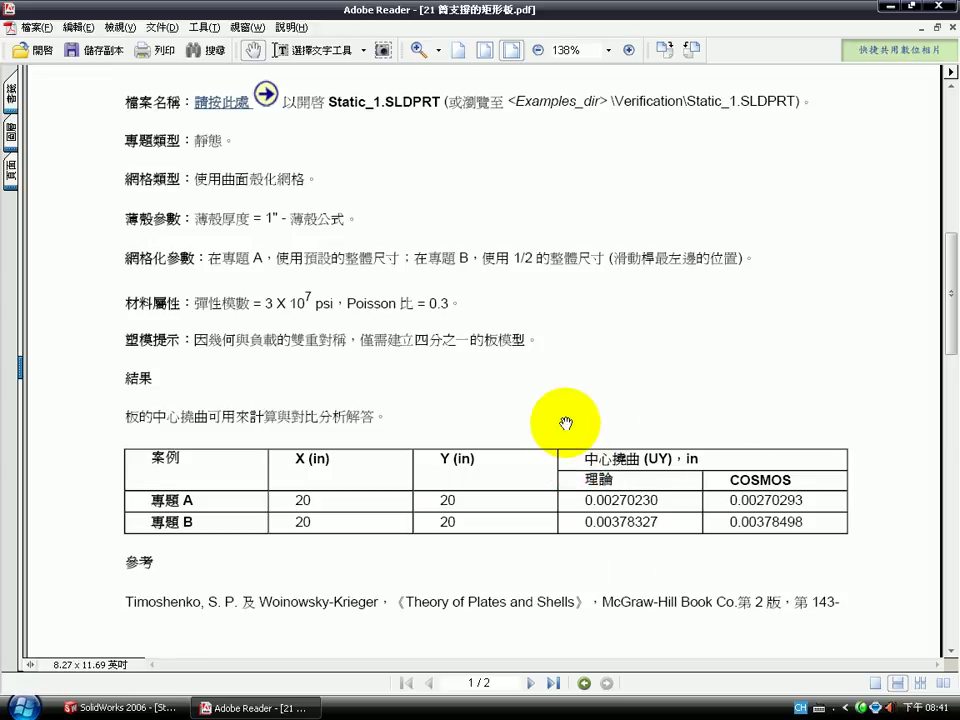
Return from the PDF's UY reference table to the SolidWorks displacement plot
left_click(165, 707)
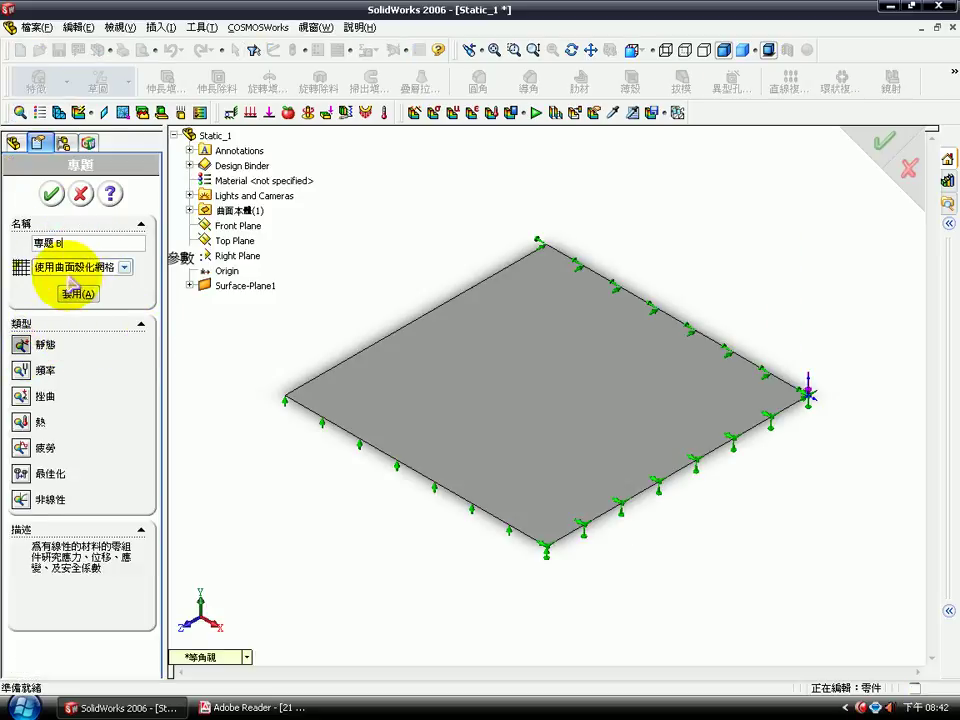
Create static shell study 專題 B and define a 1 in thin shell on the plate face
left_click(53, 195)
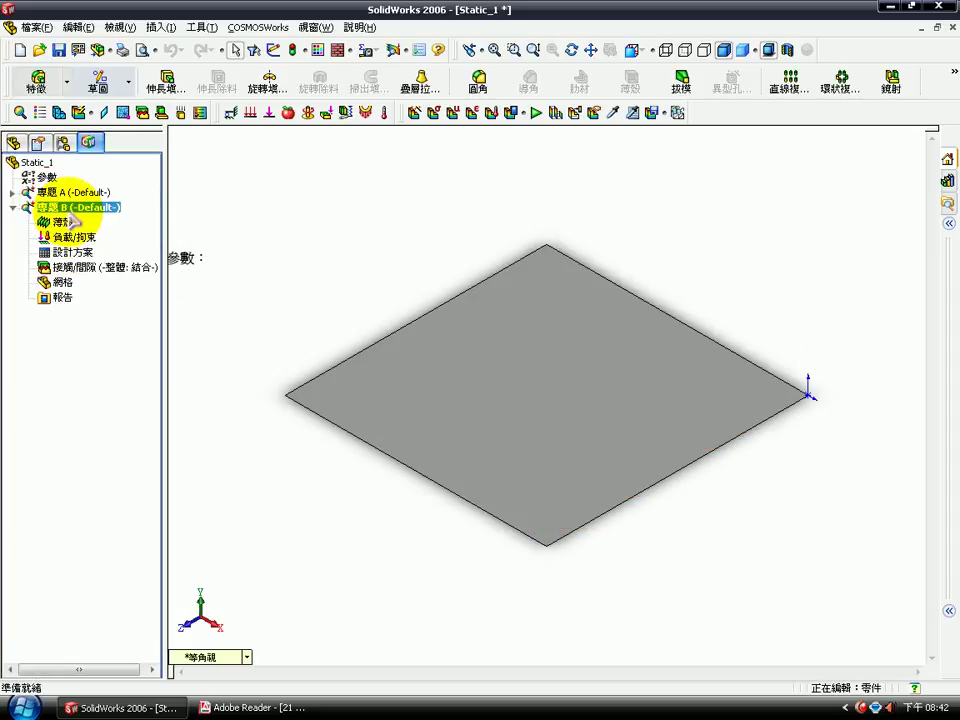
left_click(470, 410)
right_click(60, 226)
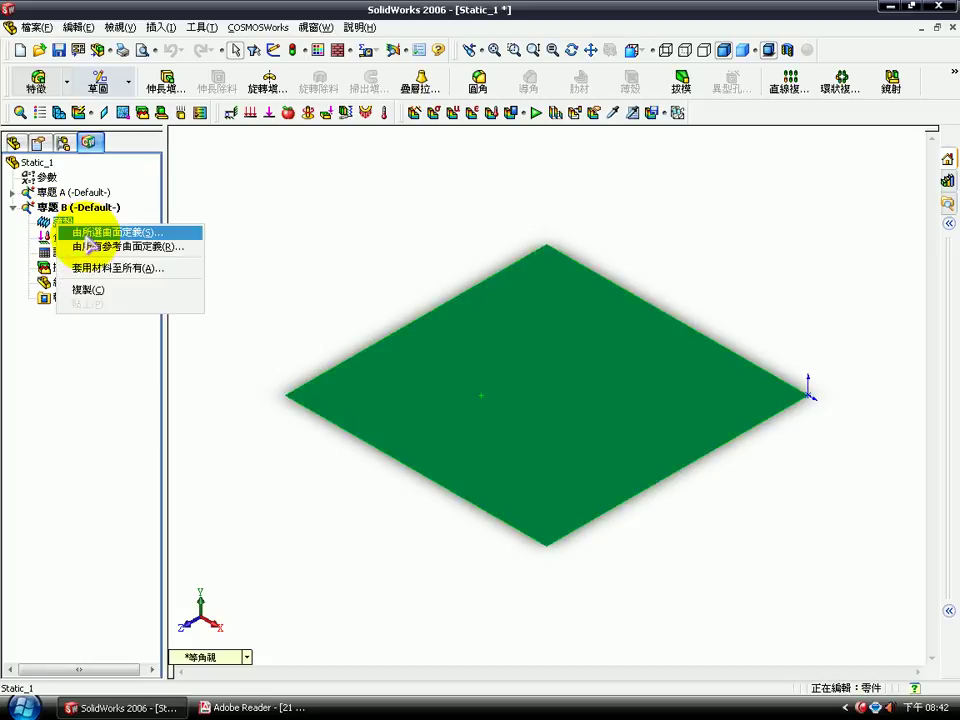
left_click(90, 245)
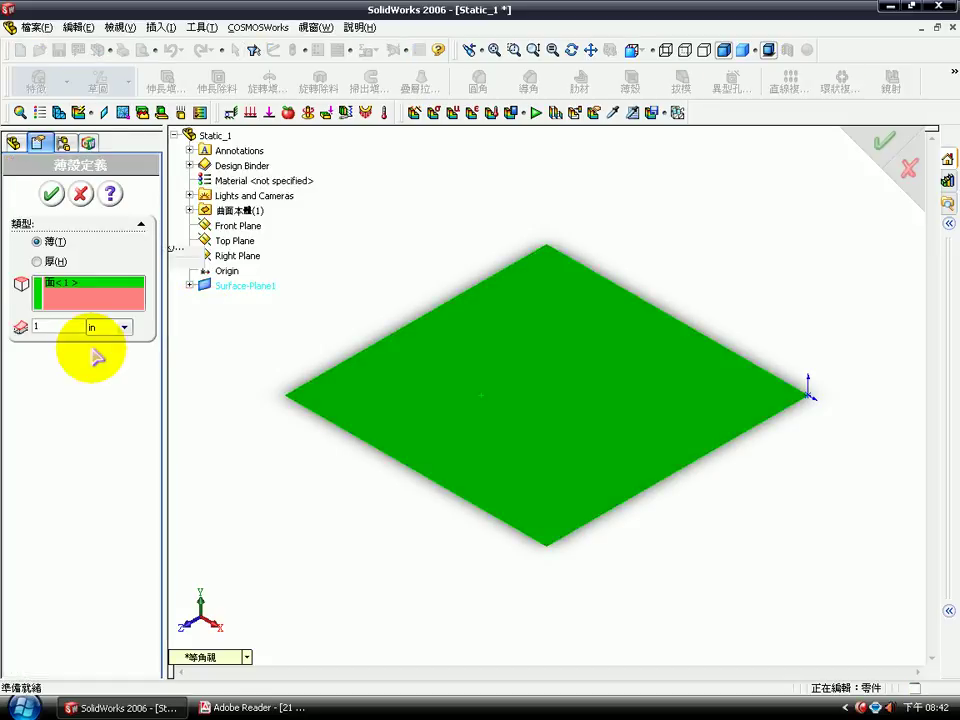
left_click(51, 193)
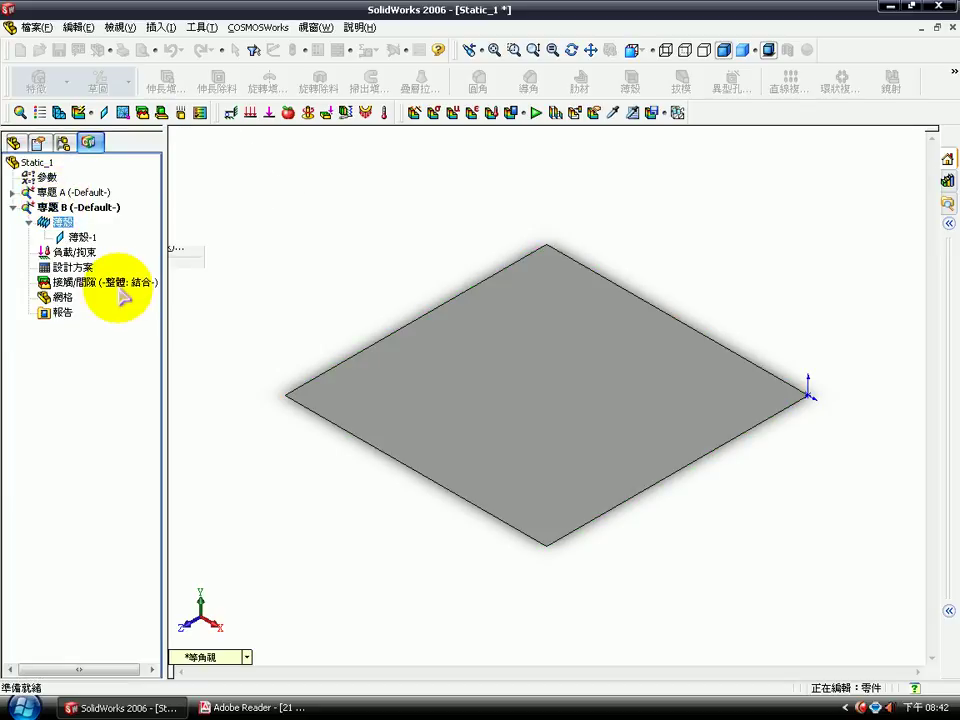
right_click(76, 222)
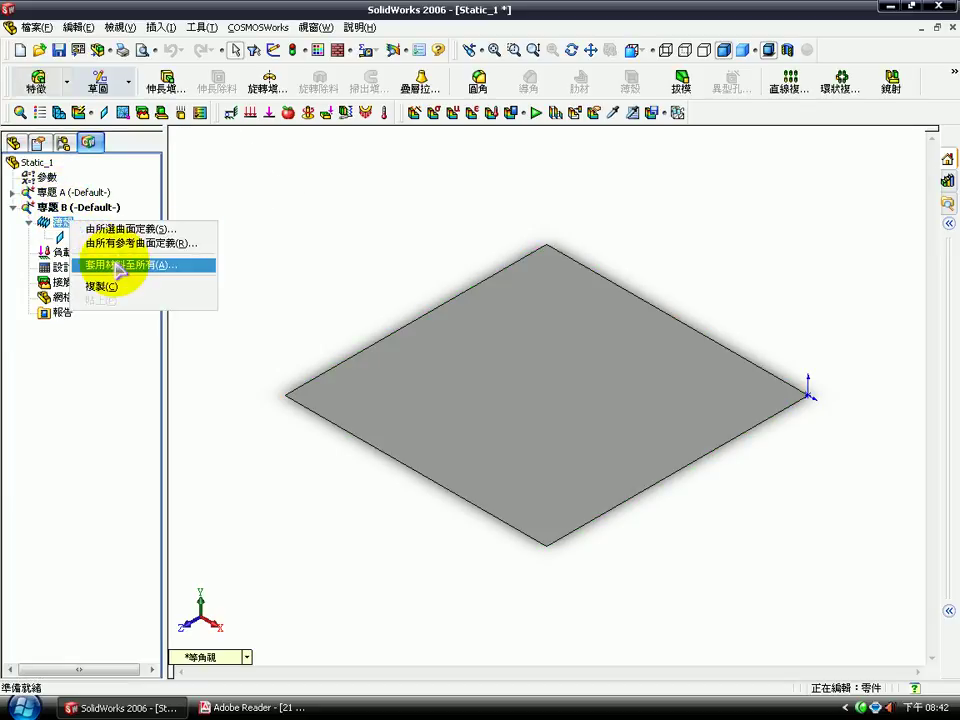
Apply a custom-defined English (IPS) material with EX 3E7 psi and Poisson 0.3 to all shells
left_click(118, 266)
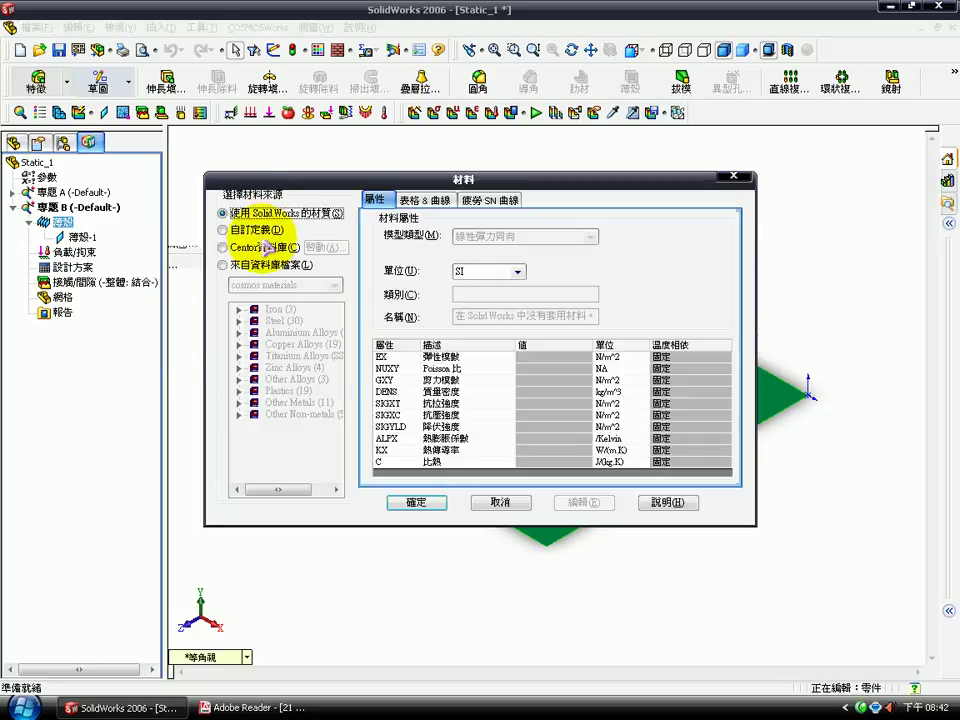
left_click(255, 232)
left_click(489, 271)
left_click(490, 297)
type("E7")
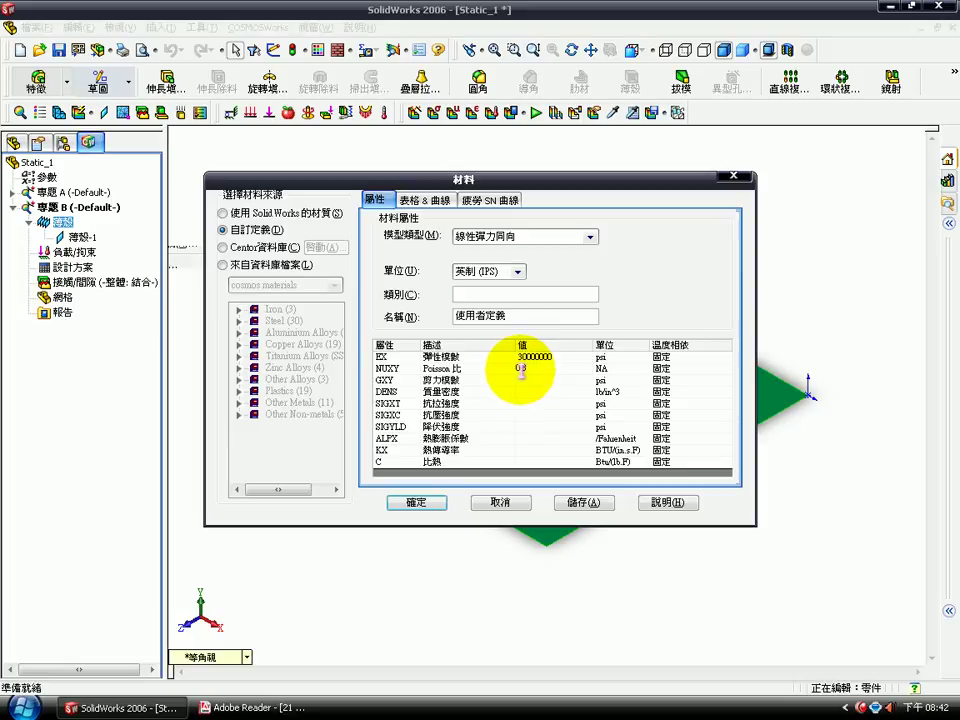
left_click(416, 502)
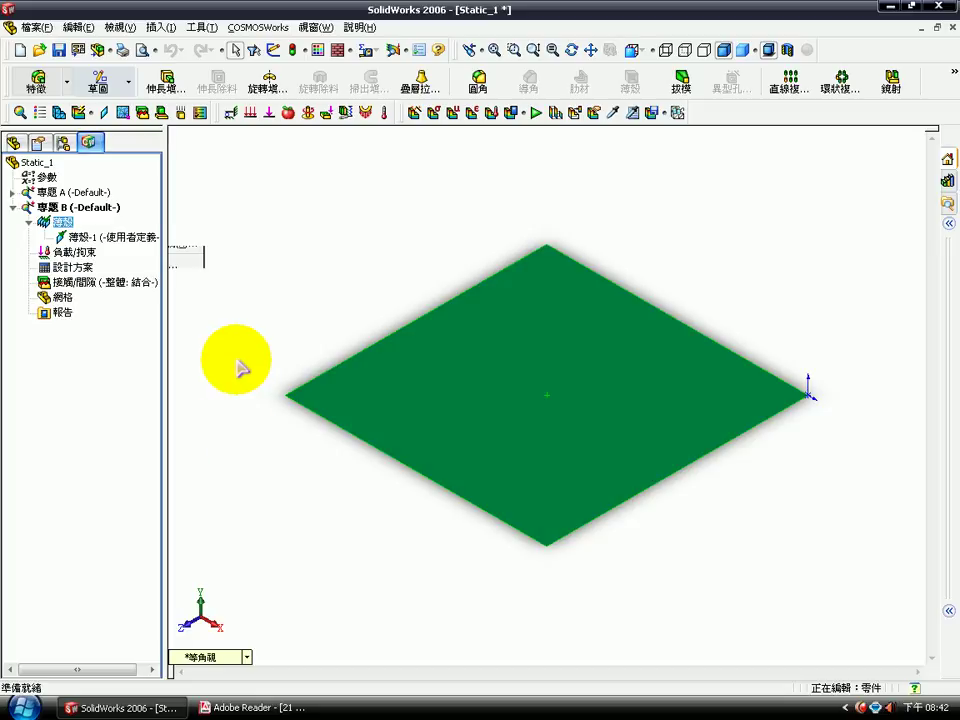
Copy restraints 拘束-1, 拘束-2 and 拘束-3 from study 專題 A
double_click(62, 192)
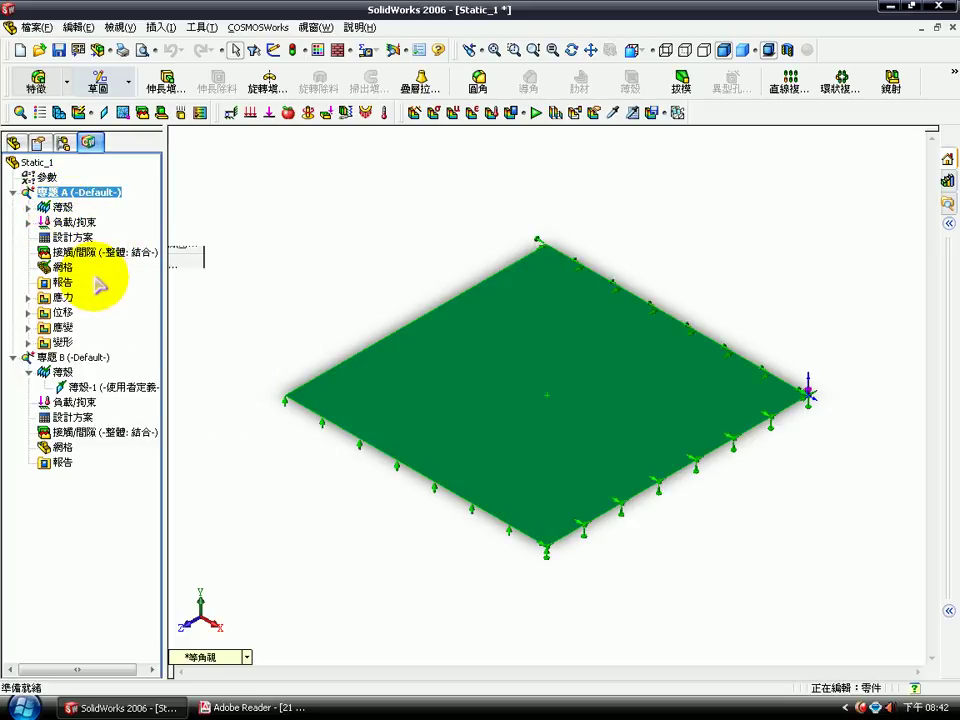
double_click(72, 224)
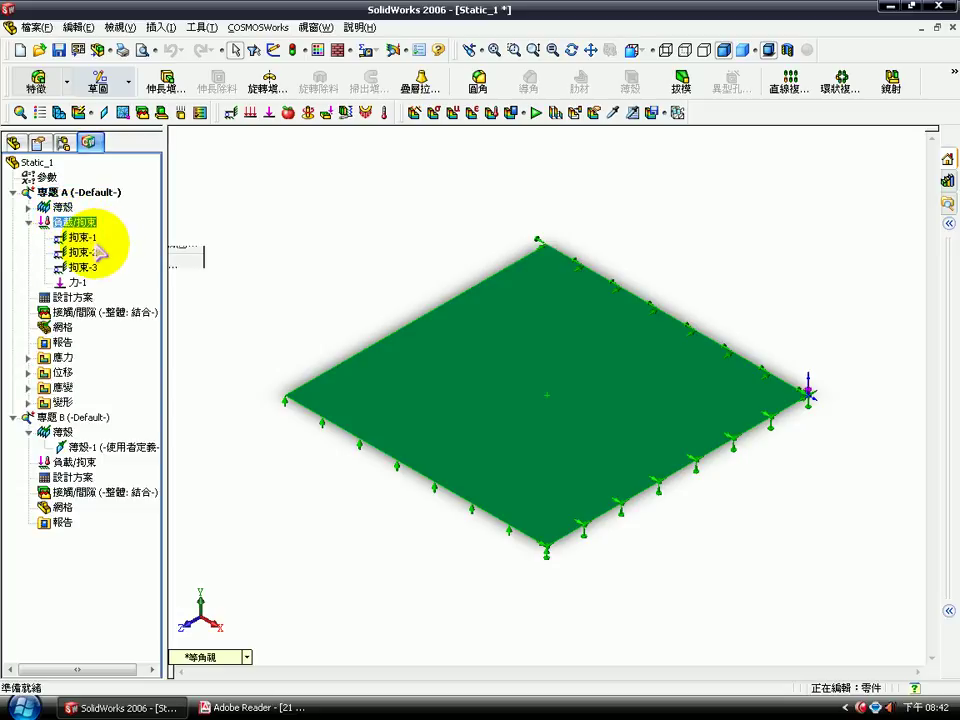
left_click(86, 239)
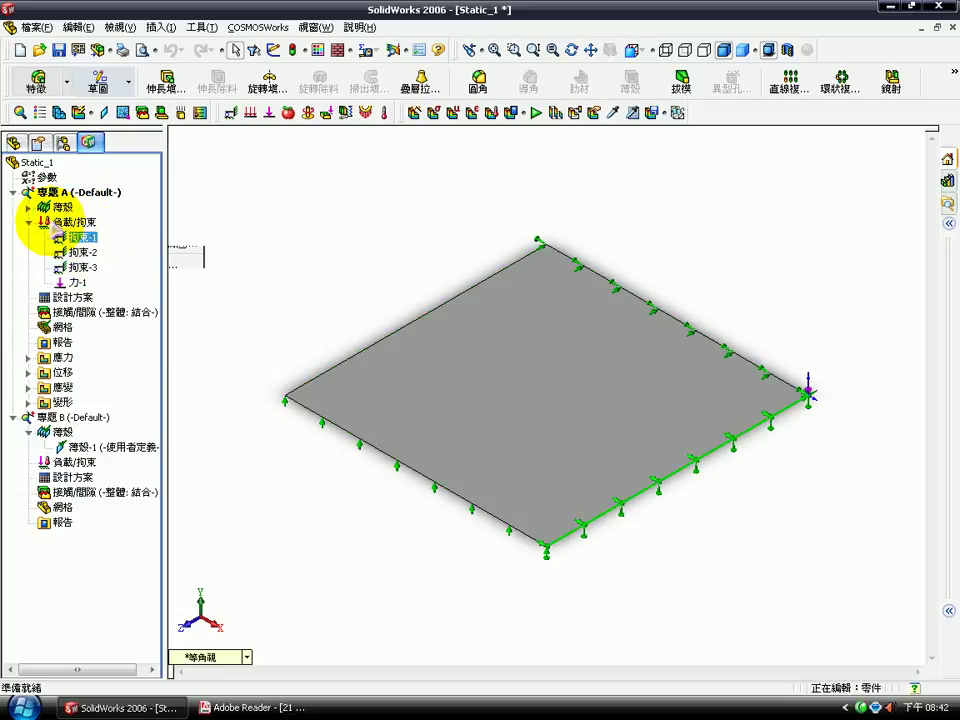
left_click(82, 267, "ctrl")
right_click(90, 240)
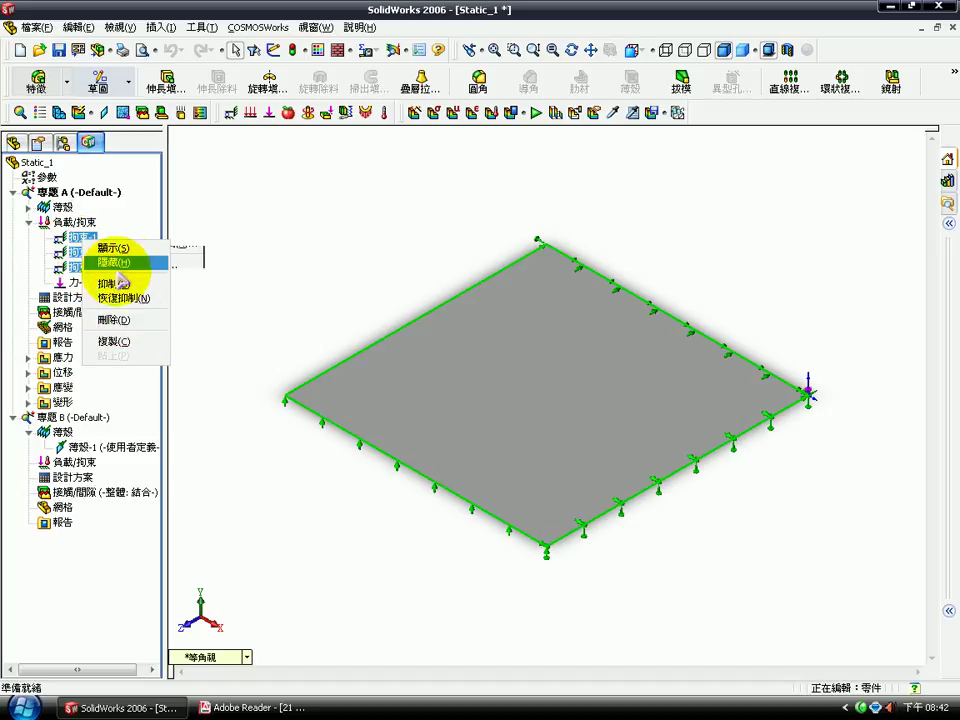
left_click(126, 343)
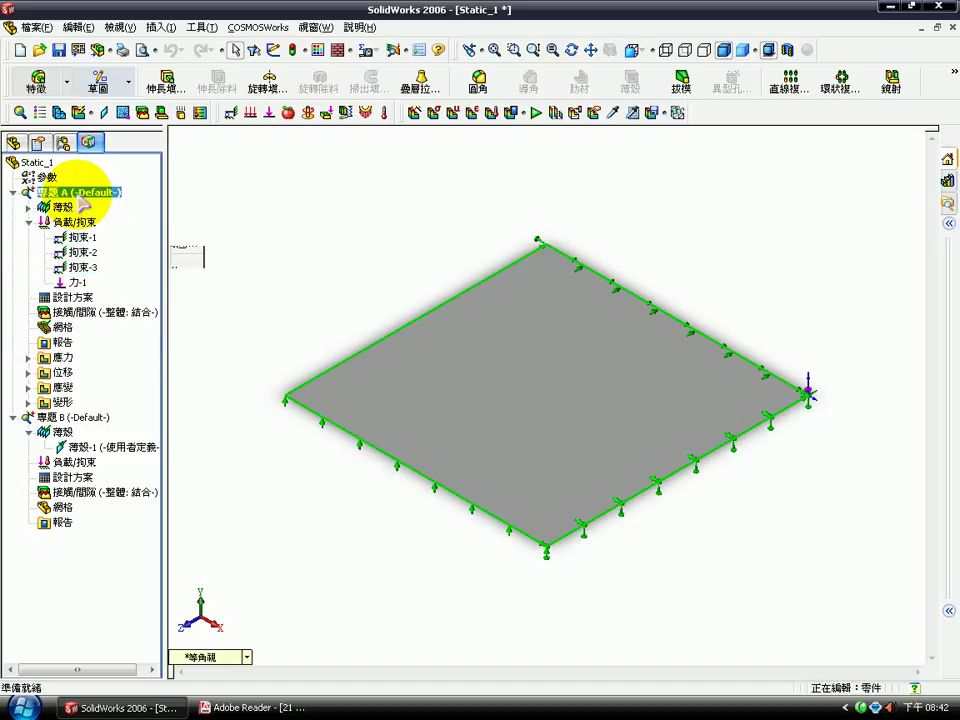
Paste the three restraints into the active study 專題 B's loads and restraints
double_click(82, 193)
left_click(86, 207)
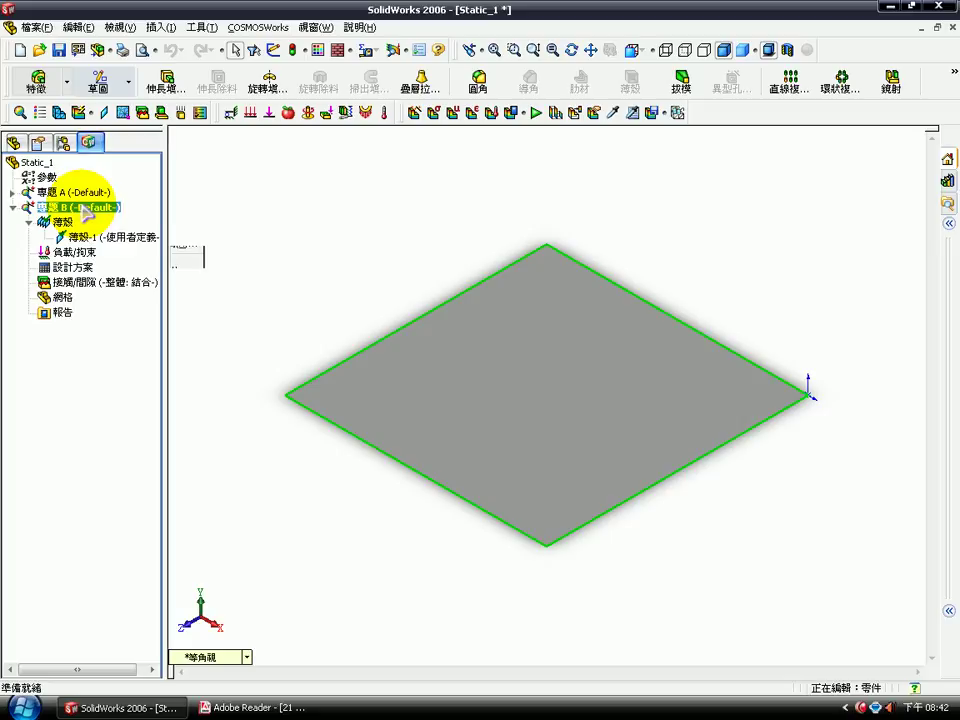
right_click(79, 255)
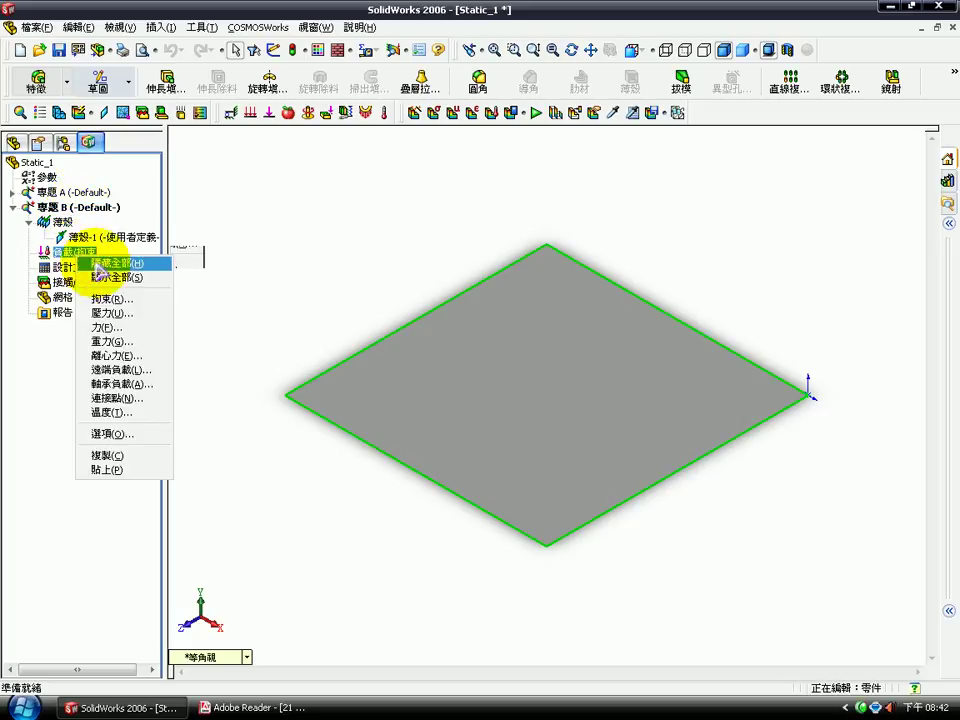
left_click(118, 469)
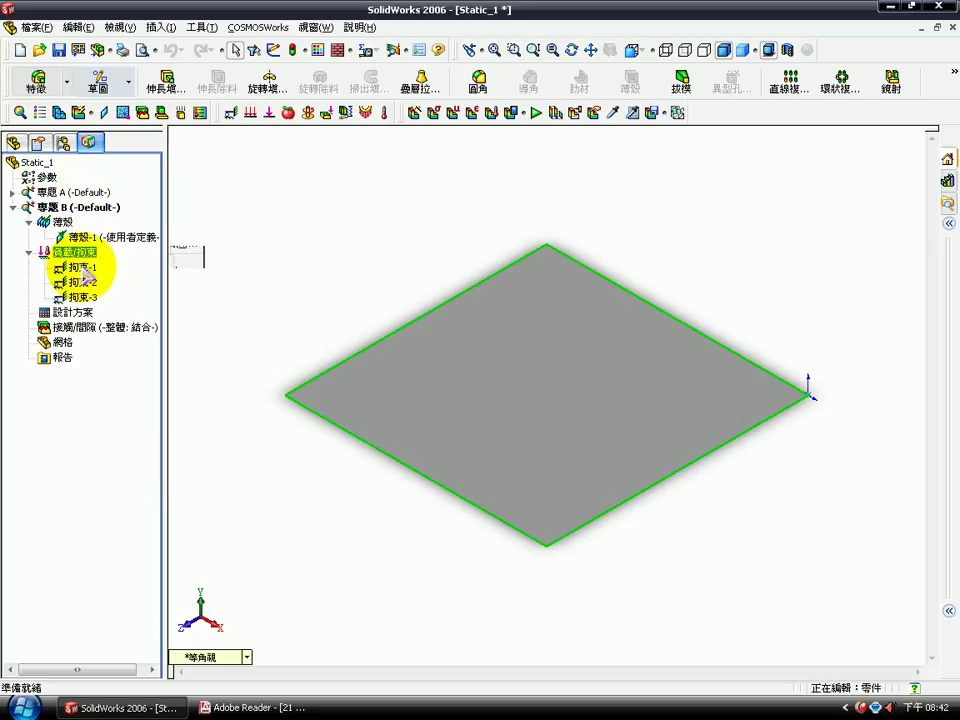
left_click(82, 268)
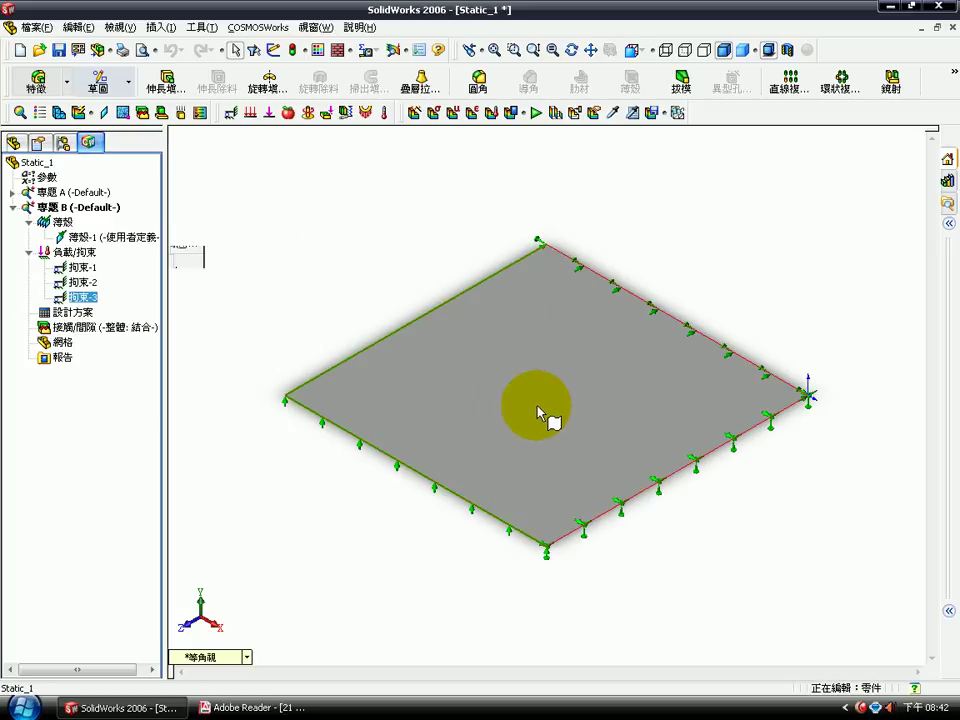
Apply a 1 psi pressure in English (IPS) units normal to the plate face
left_click(511, 389)
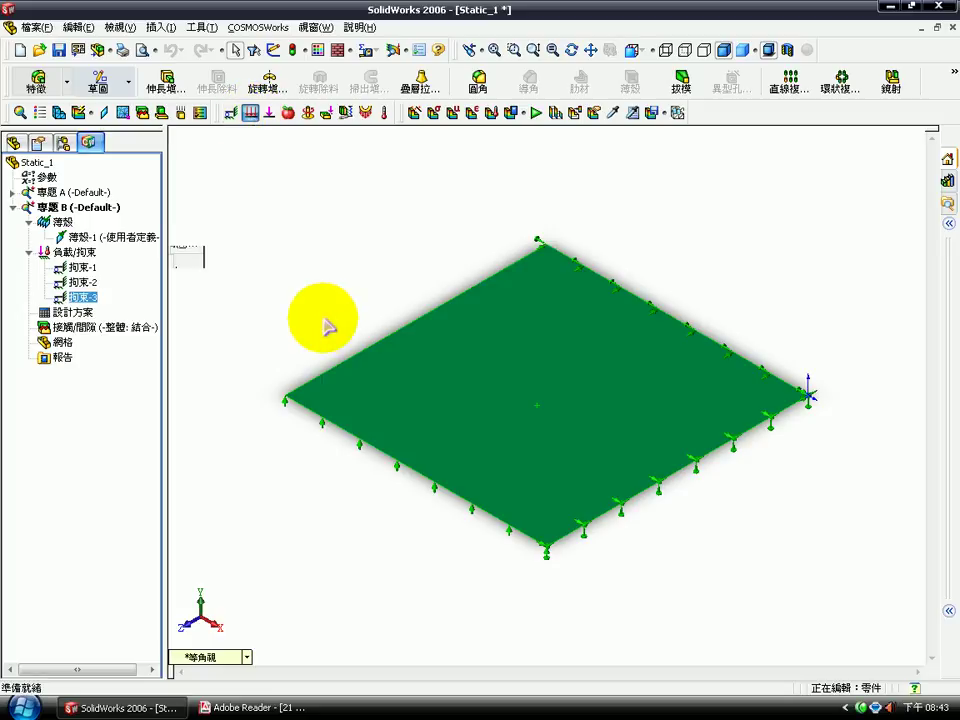
left_click(248, 116)
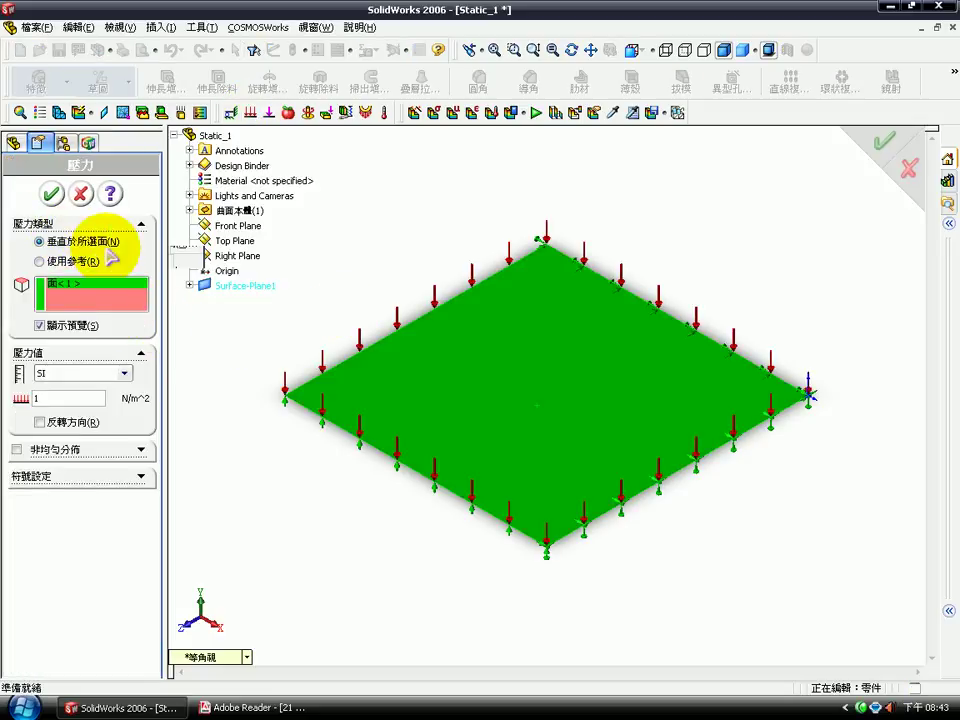
left_click(115, 373)
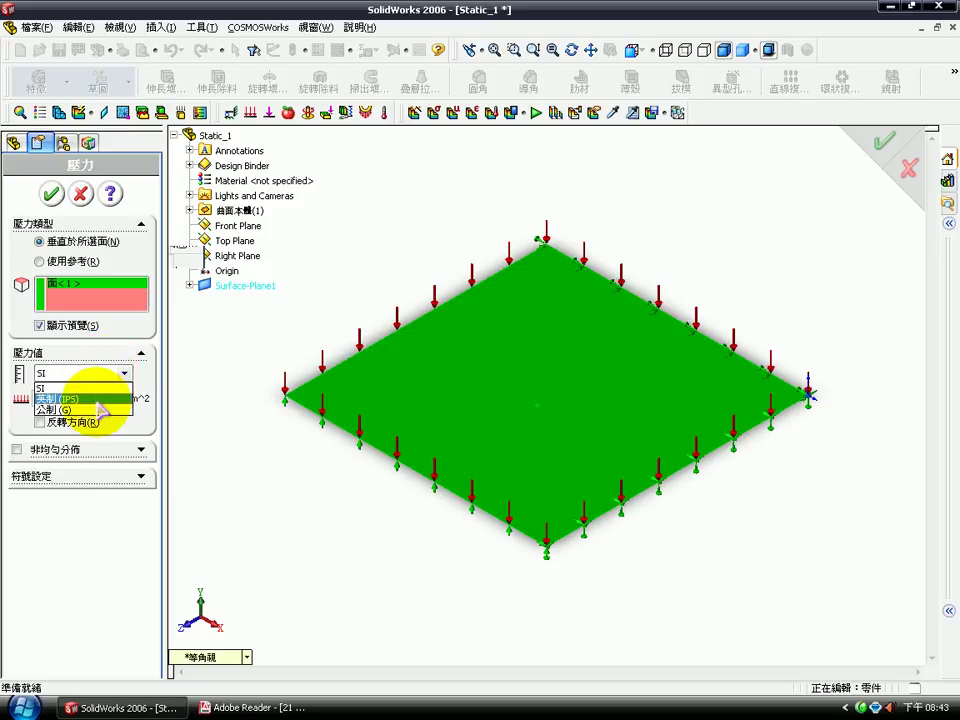
left_click(98, 399)
left_click_drag(104, 398, 20, 400)
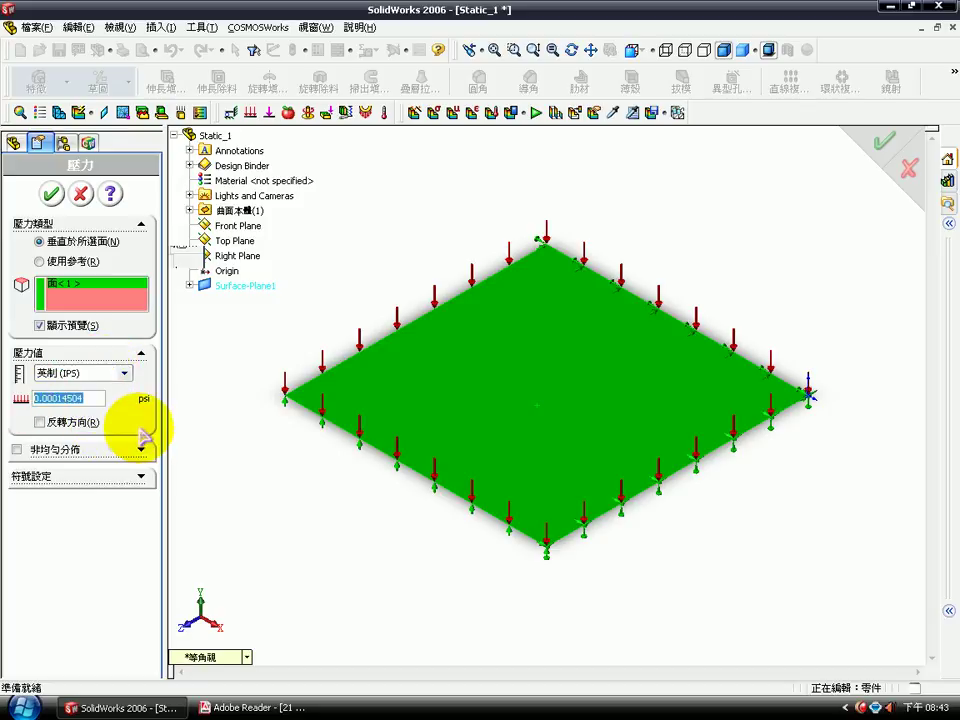
type("1")
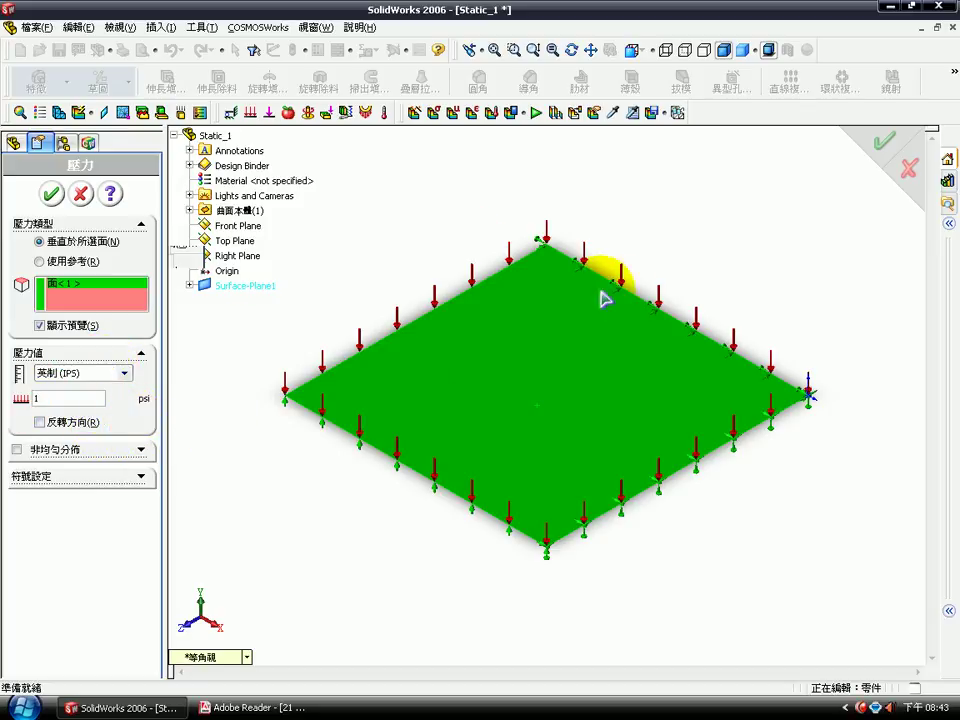
left_click(52, 195)
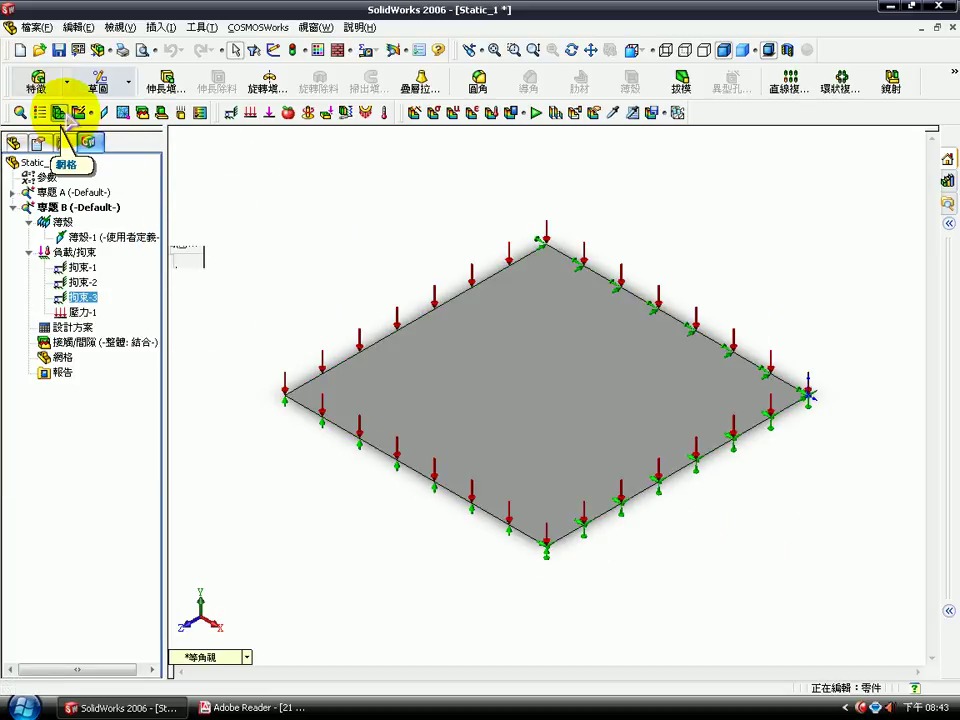
Mesh study B at the coarsest 1.2 in element size and run the analysis afterwards
left_click(60, 113)
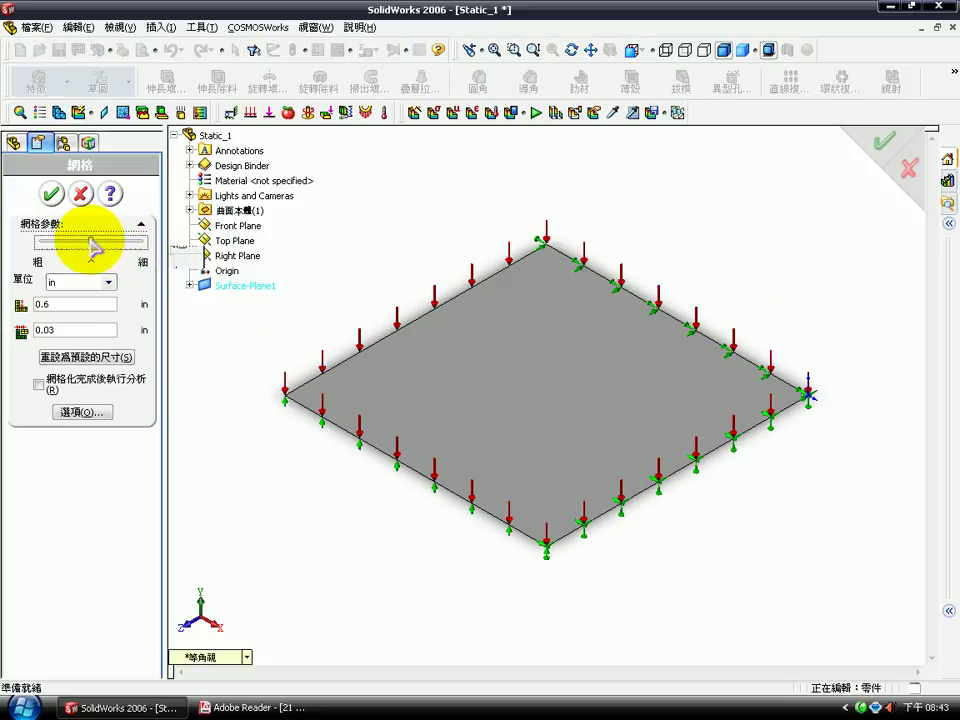
left_click_drag(81, 245, 54, 247)
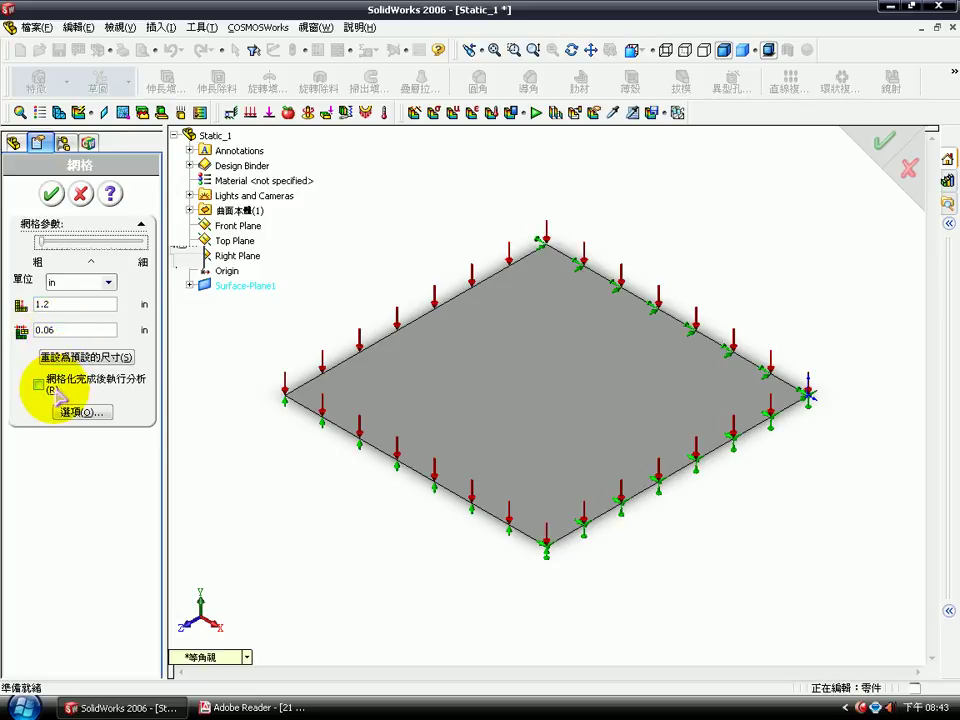
left_click(44, 385)
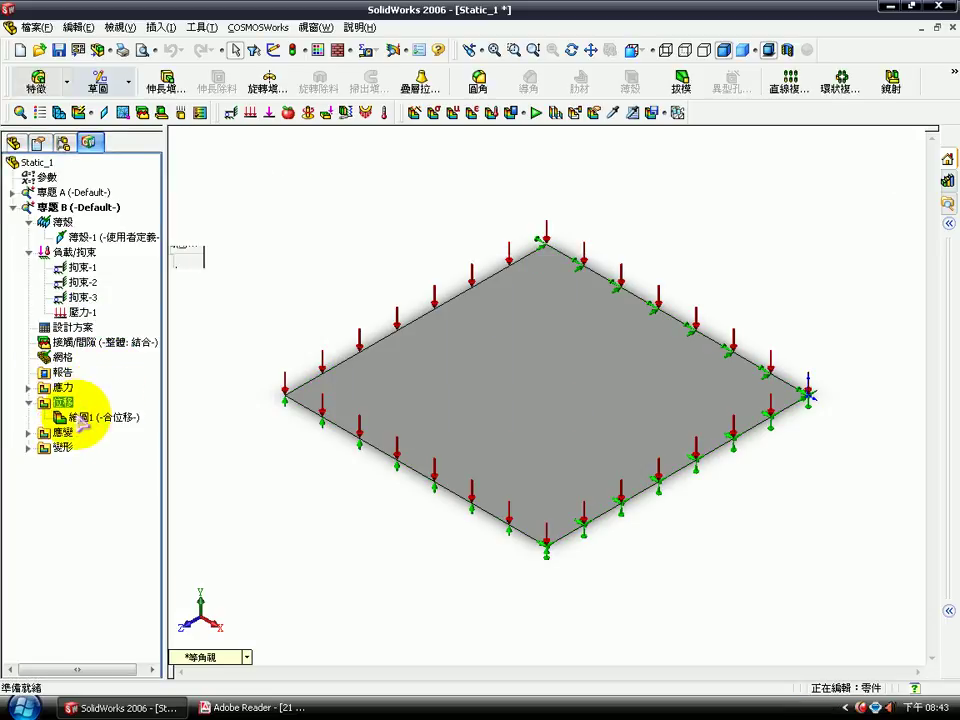
Change the displacement plot to show Y displacement UY in inches
double_click(112, 422)
right_click(112, 418)
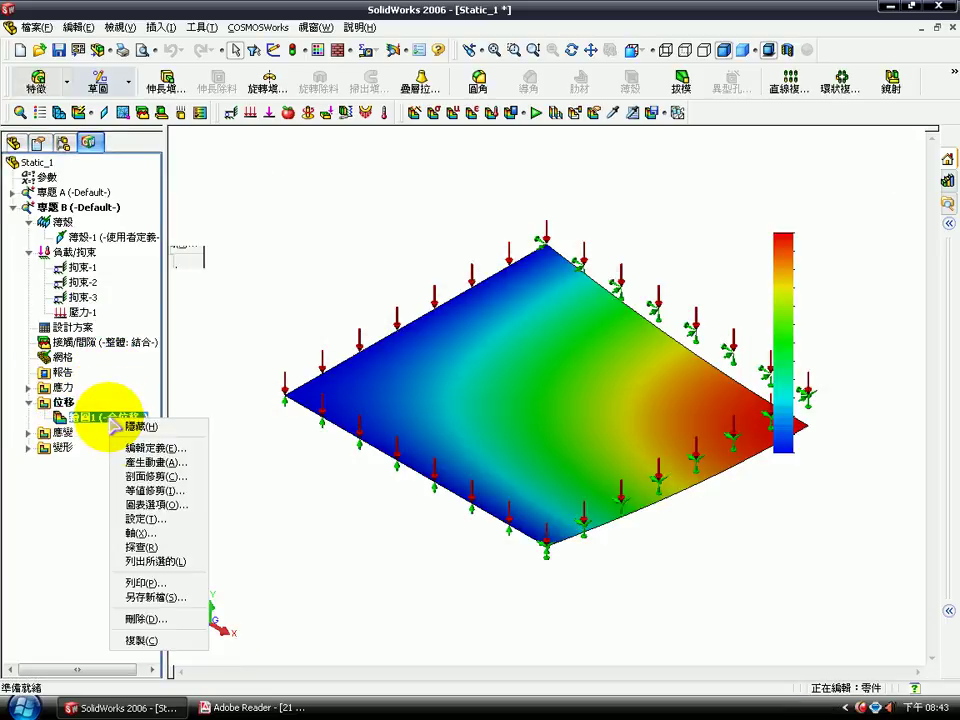
left_click(147, 449)
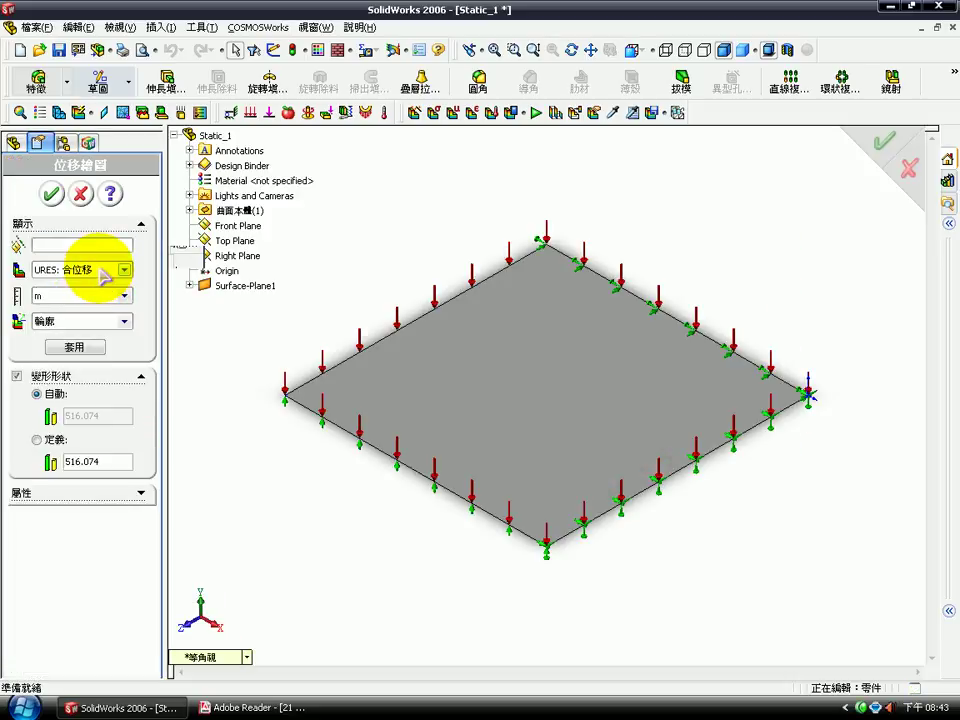
left_click(105, 272)
left_click(96, 297)
left_click(98, 297)
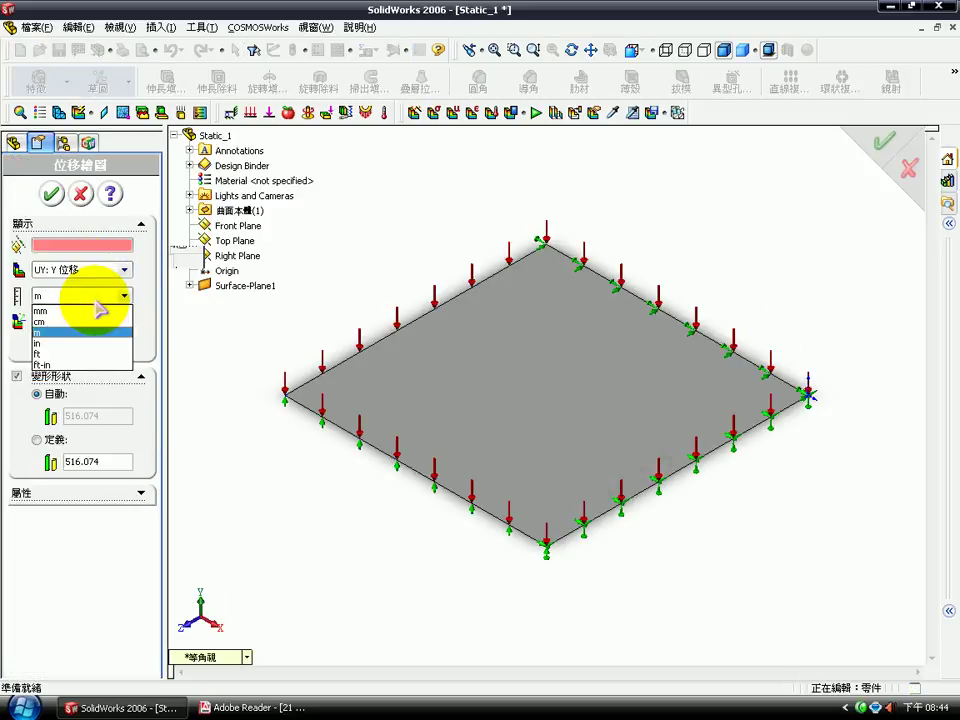
left_click(87, 345)
left_click(51, 193)
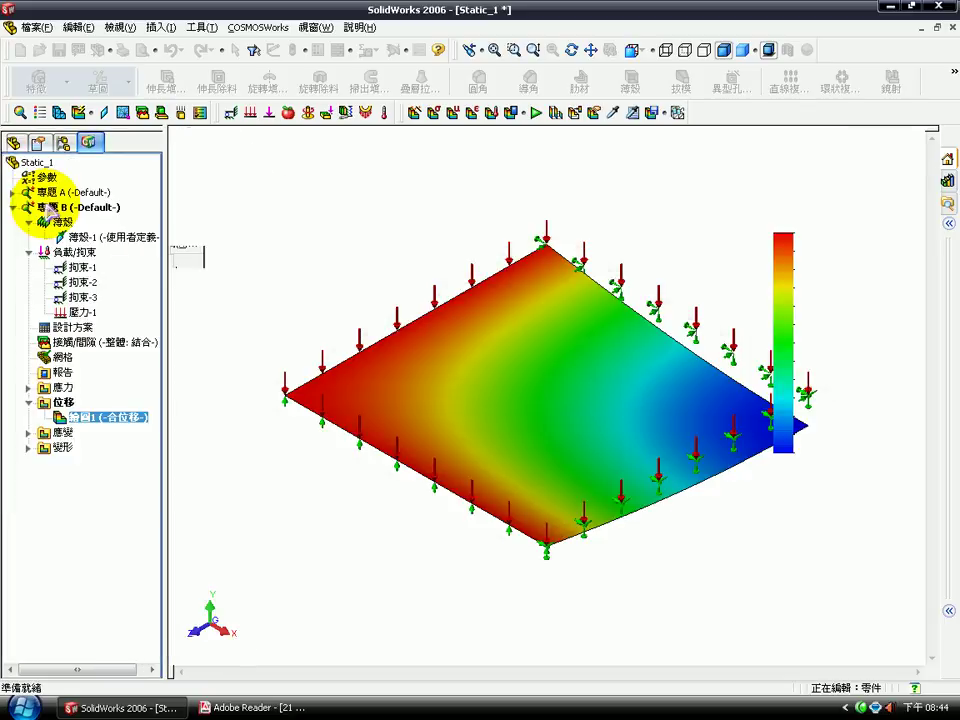
Label the plot's min and max in floating format with more decimals, then view the reference PDF
right_click(116, 422)
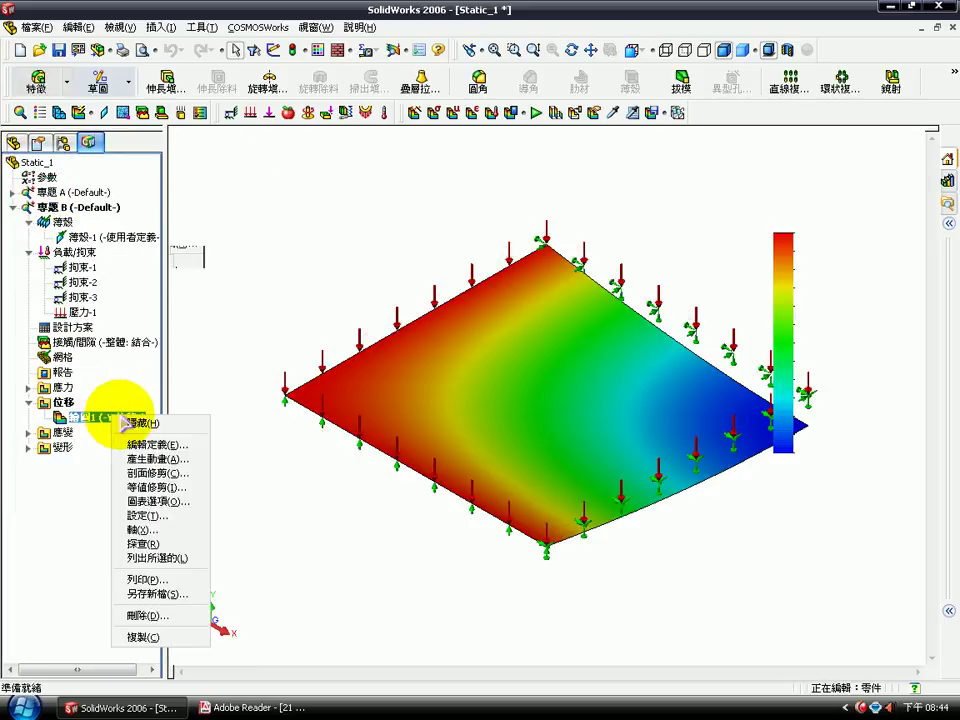
left_click(166, 502)
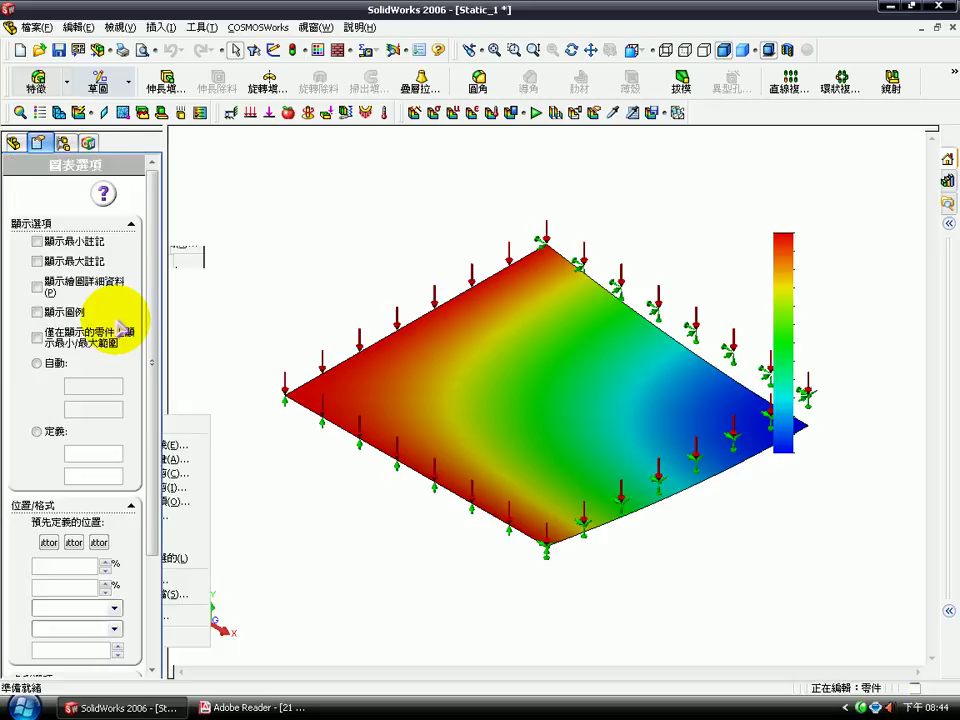
left_click(60, 241)
left_click(72, 261)
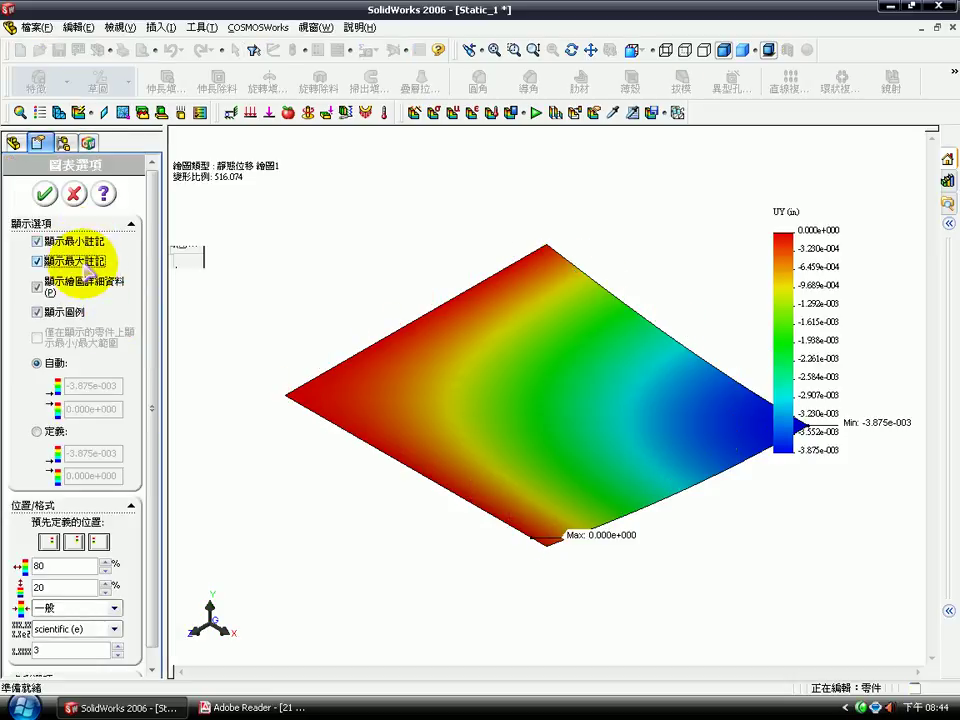
scroll(158, 397, "down", 1)
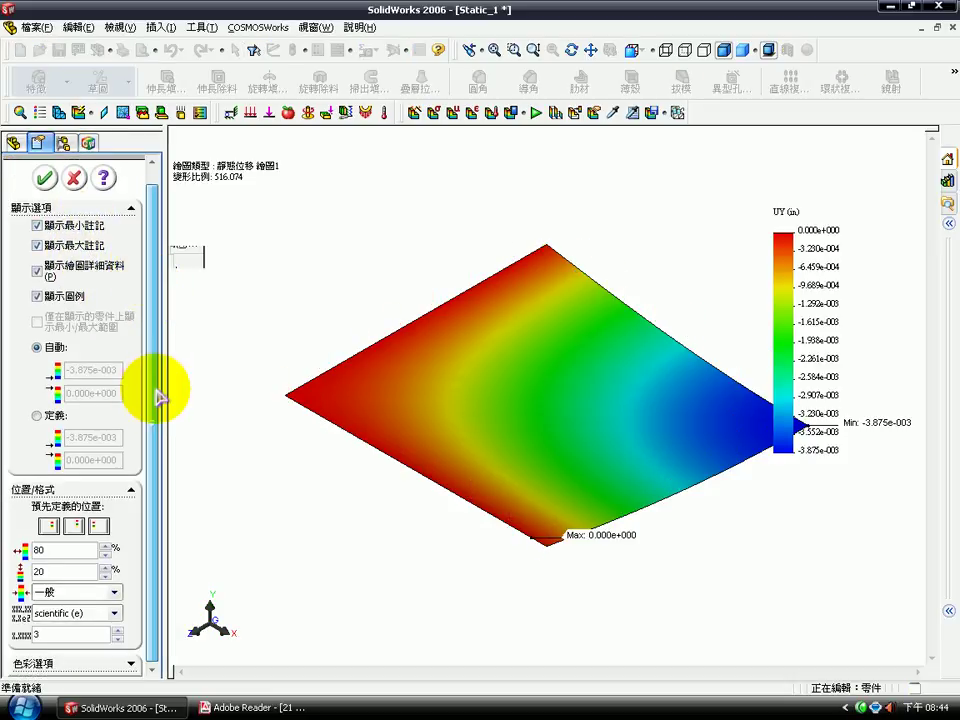
left_click(110, 614)
left_click(108, 638)
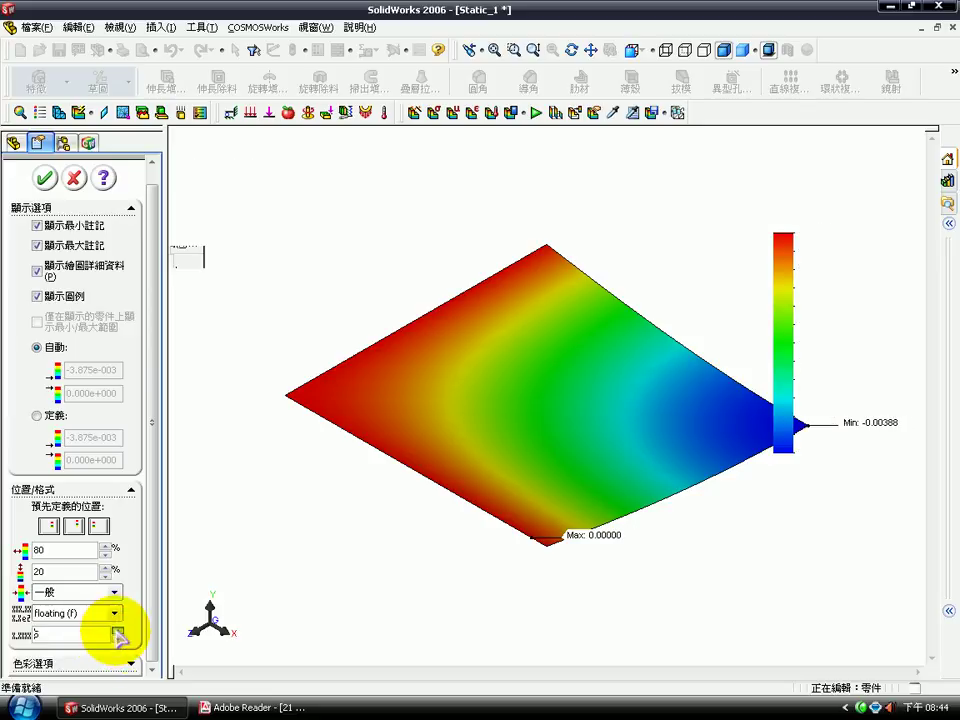
left_click(120, 632)
left_click(44, 178)
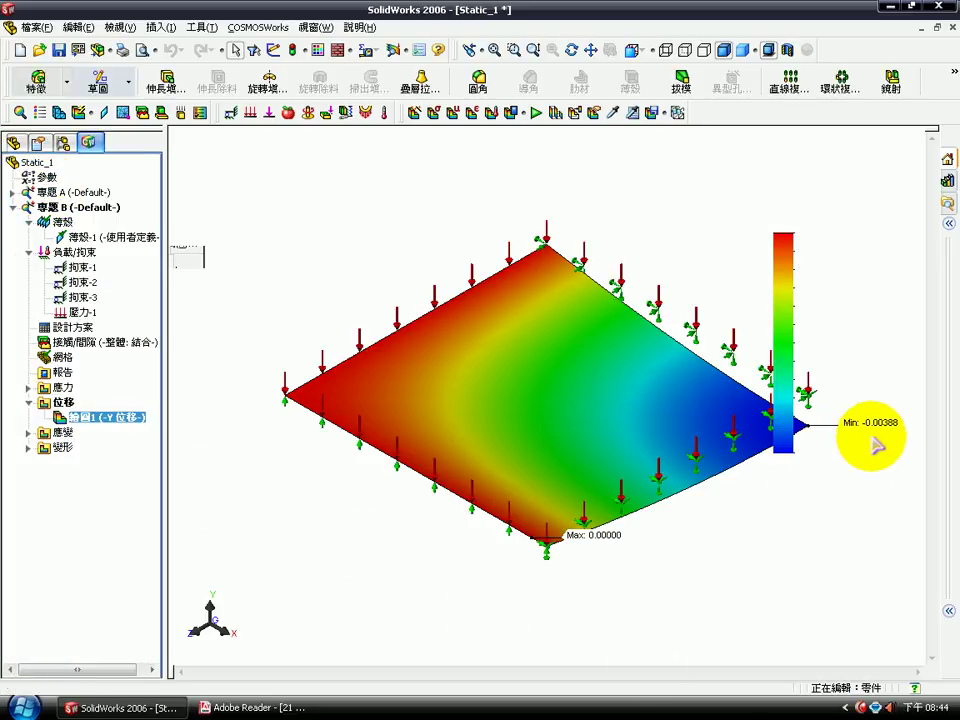
left_click(285, 707)
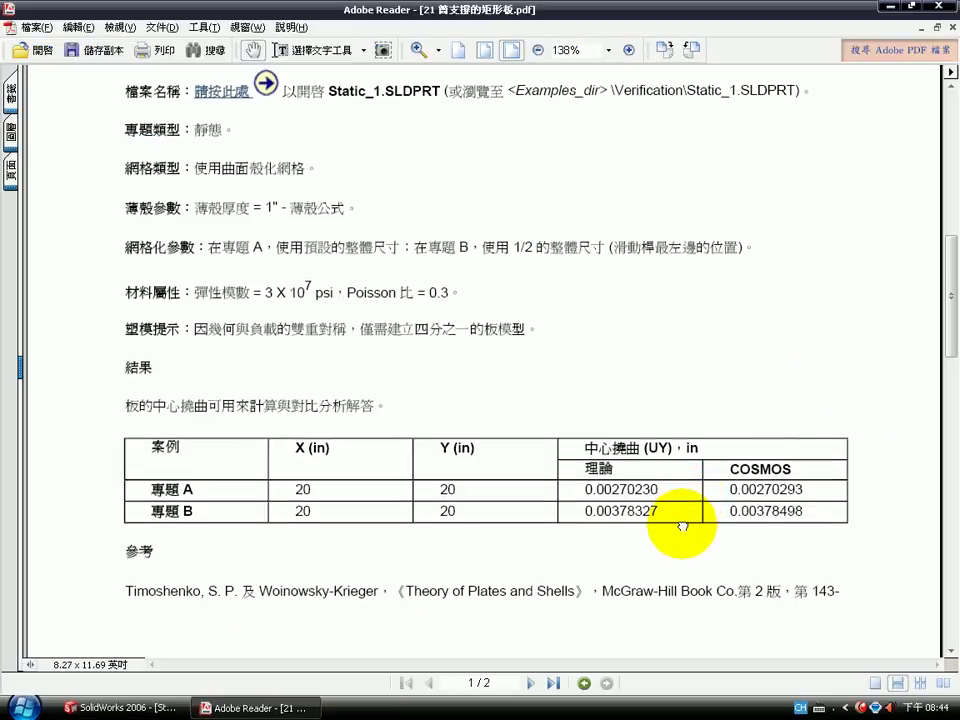